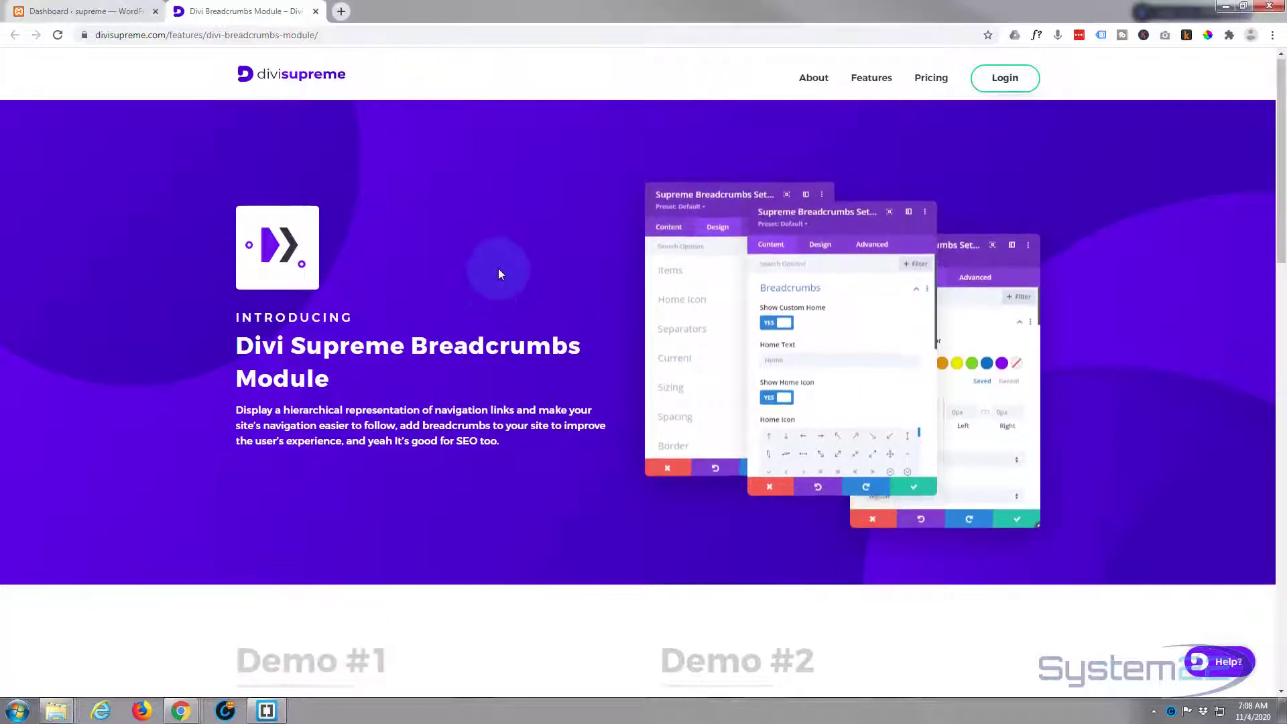
Download the free Breadcrumbs demo layout file dsm-breadcrumbs-module-layout.json from Divi Supreme
scroll(499, 273, "down", 5)
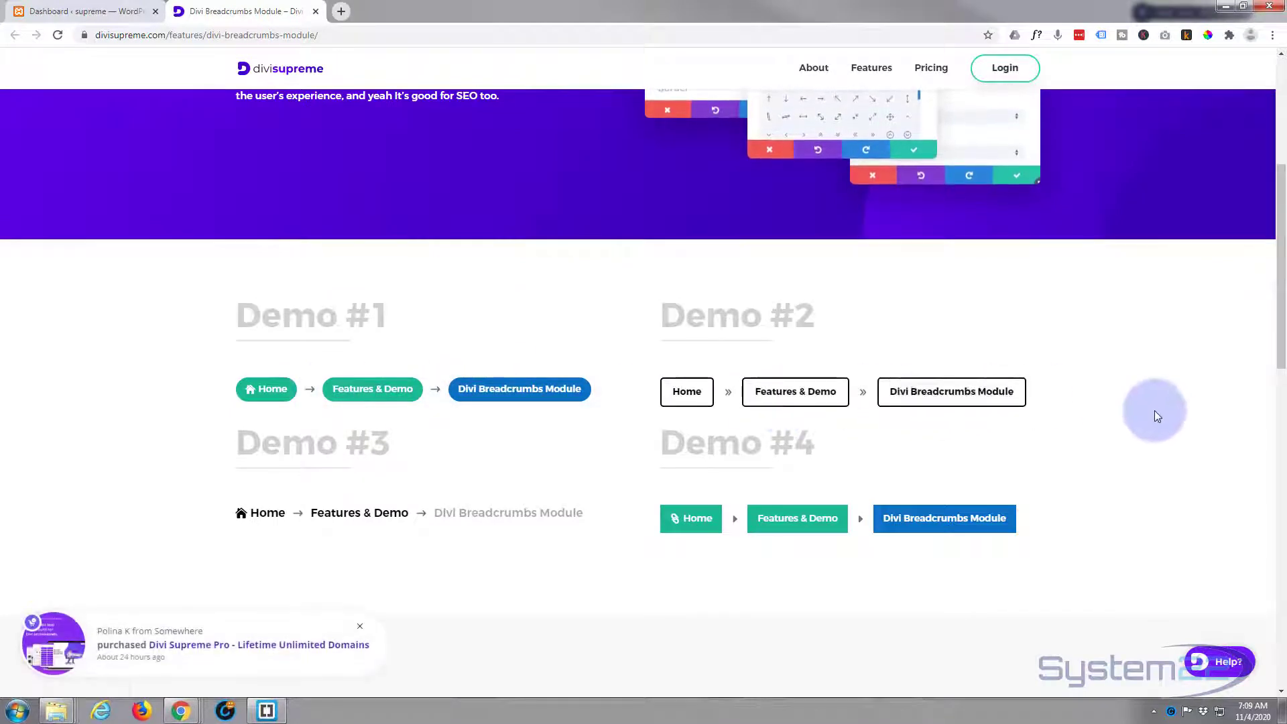
scroll(1153, 410, "down", 6)
scroll(1153, 410, "down", 4)
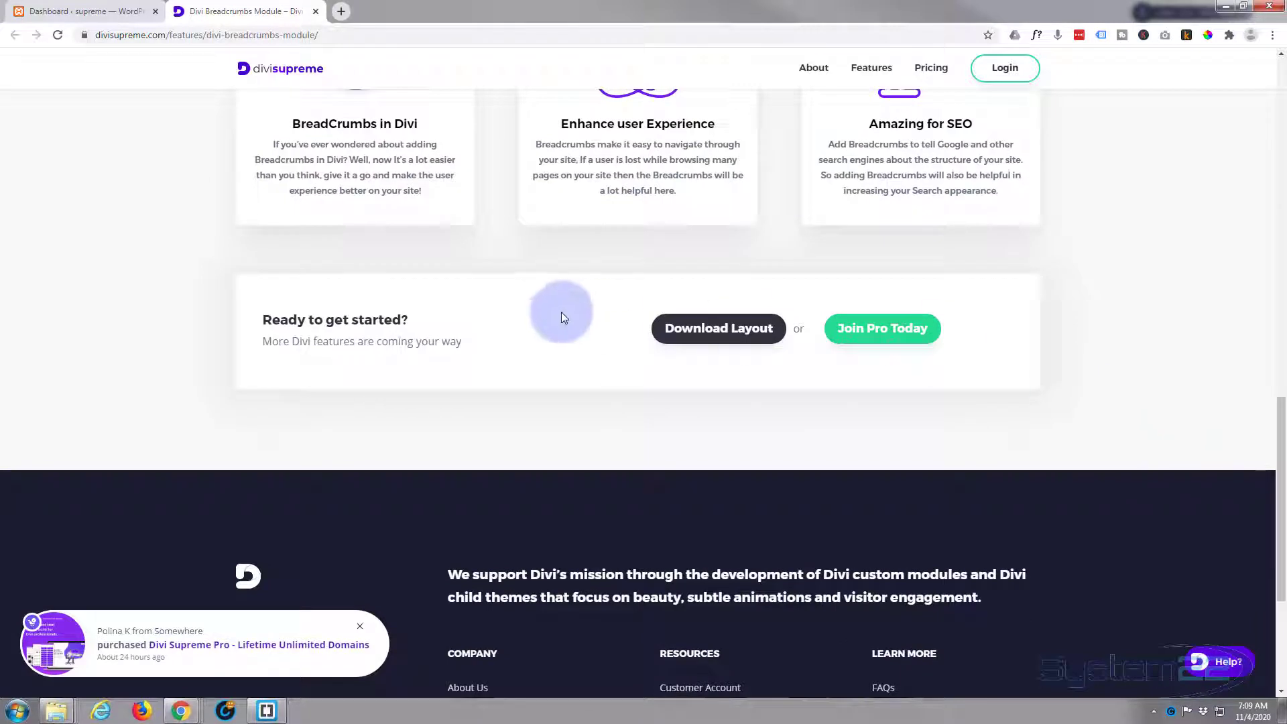
left_click(690, 331)
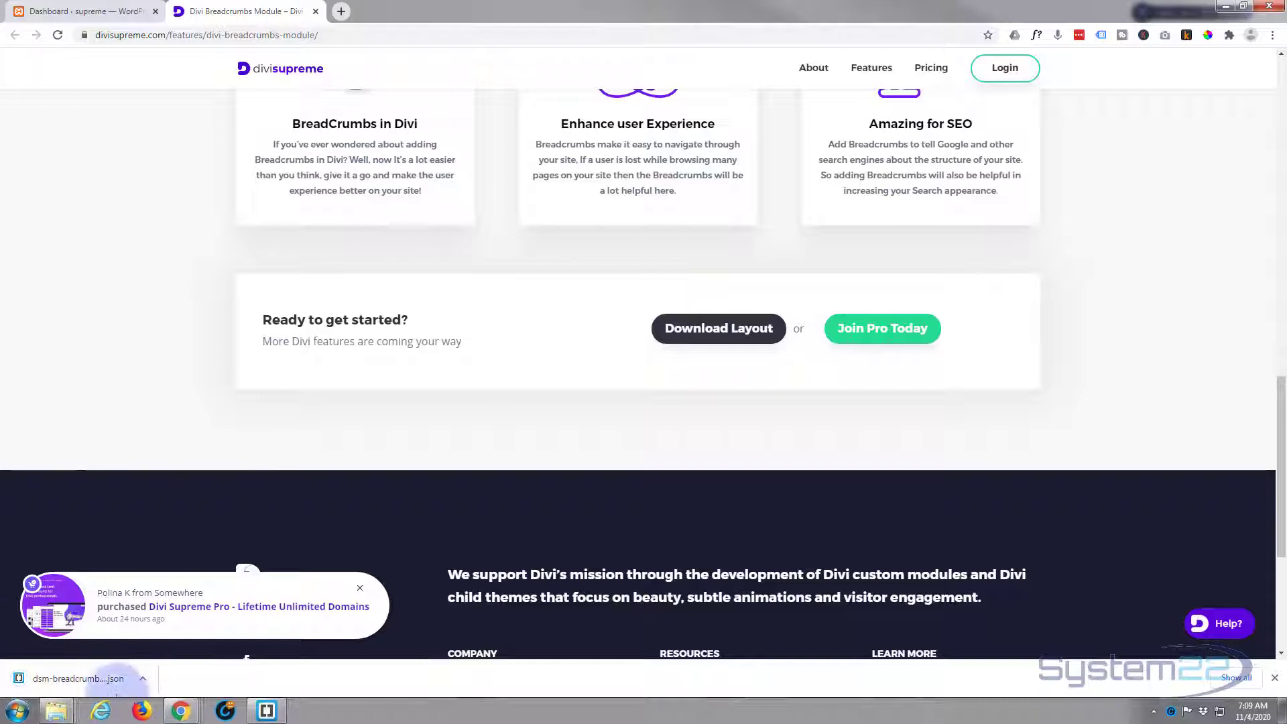
left_click(65, 681)
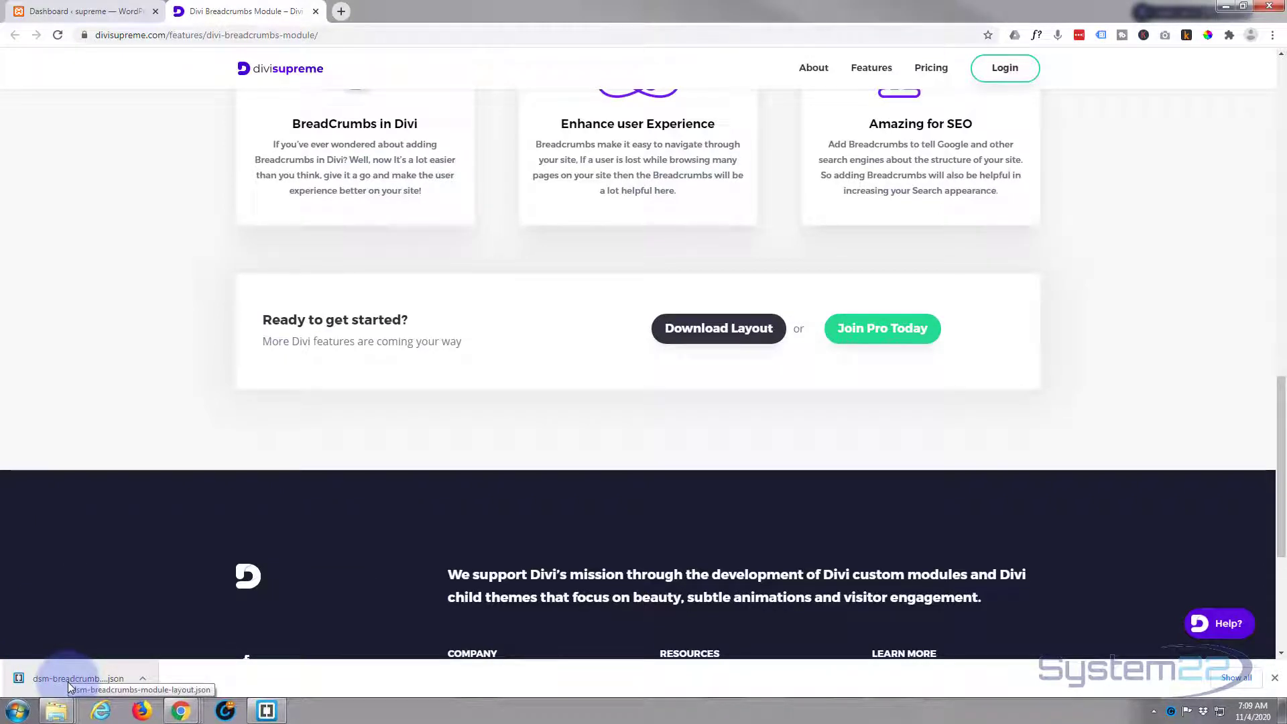
Go to the WordPress dashboard and open the Divi Library layouts list
left_click(42, 12)
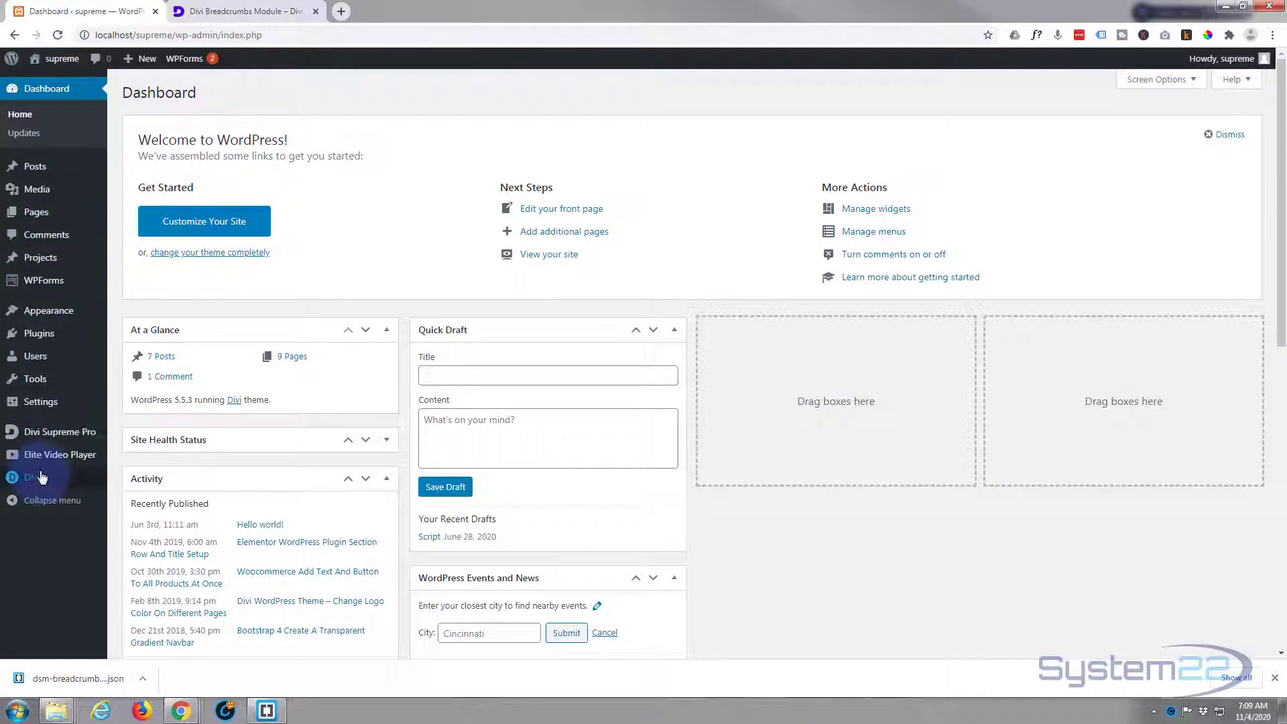
mouse_move(35, 480)
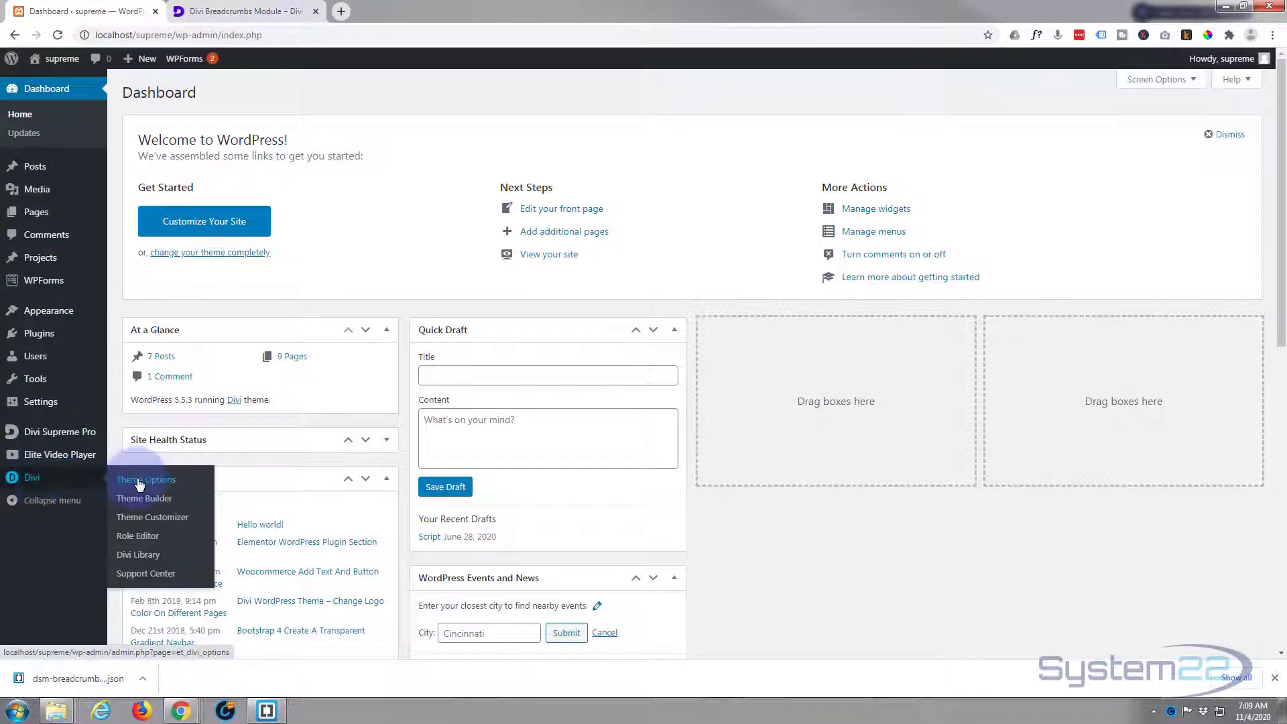
left_click(130, 558)
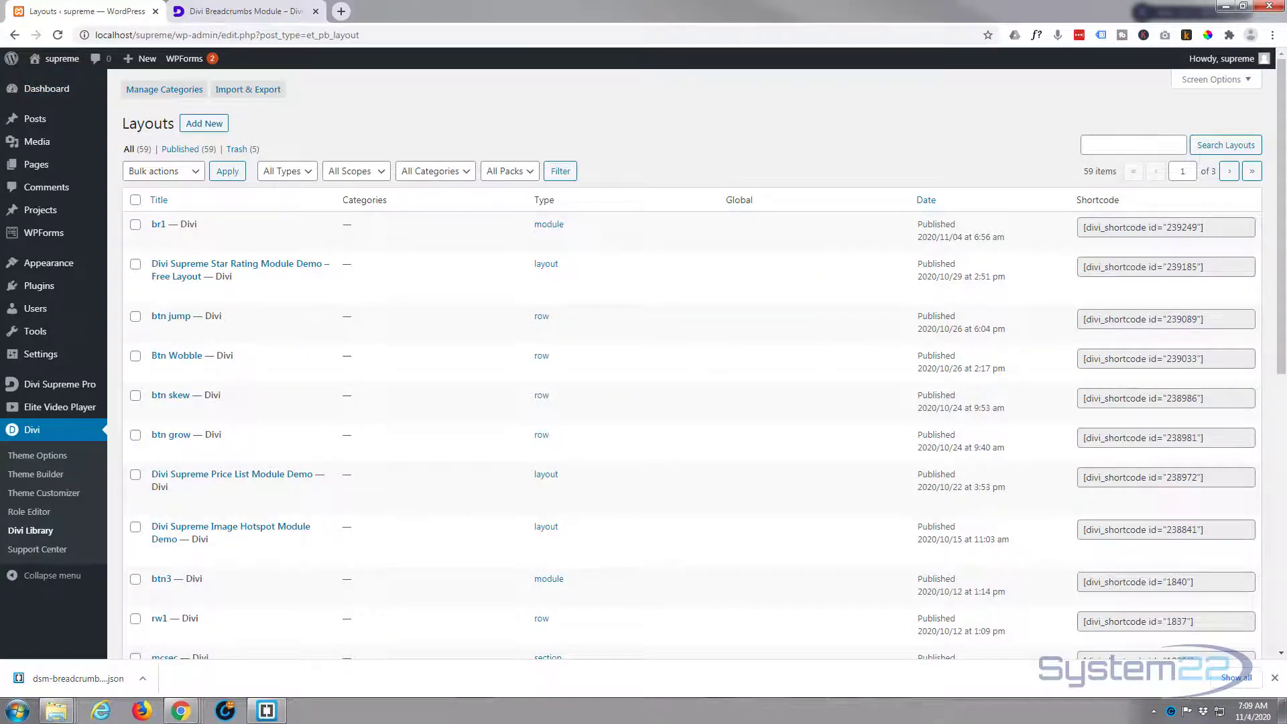
Import dsm-breadcrumbs-module-layout.json into the Divi Library via Import & Export
left_click(56, 711)
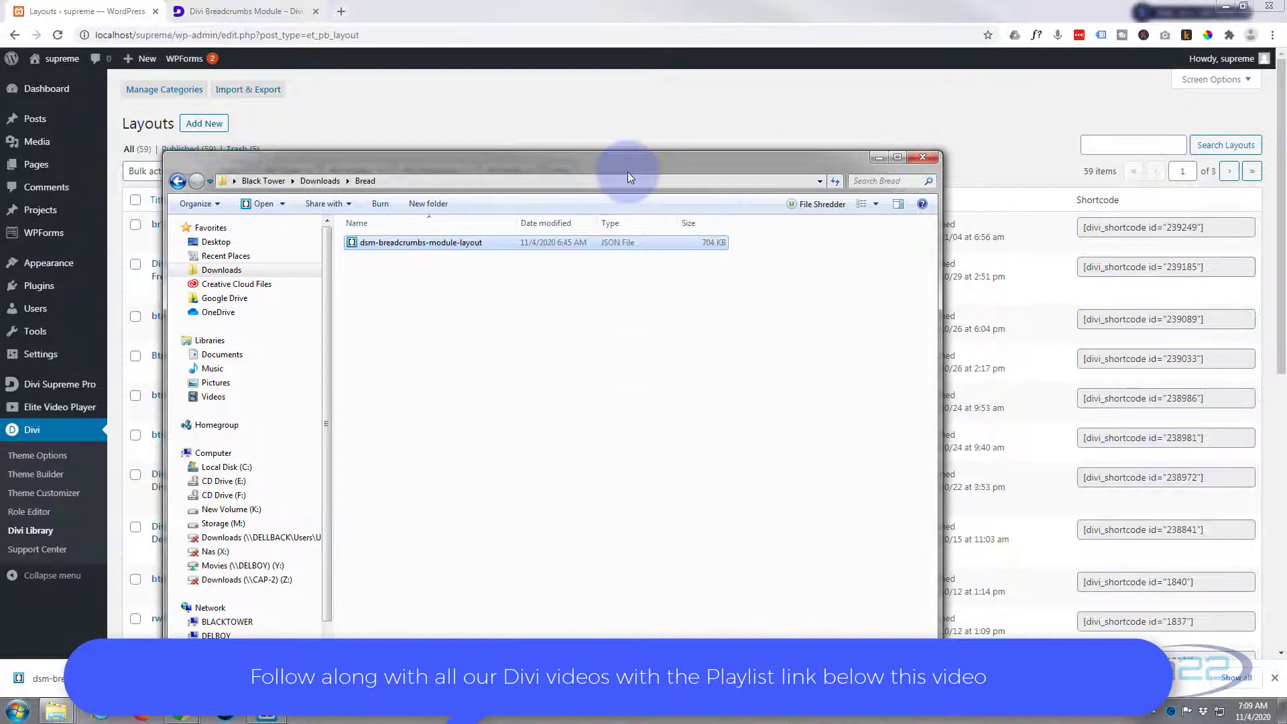
left_click(879, 157)
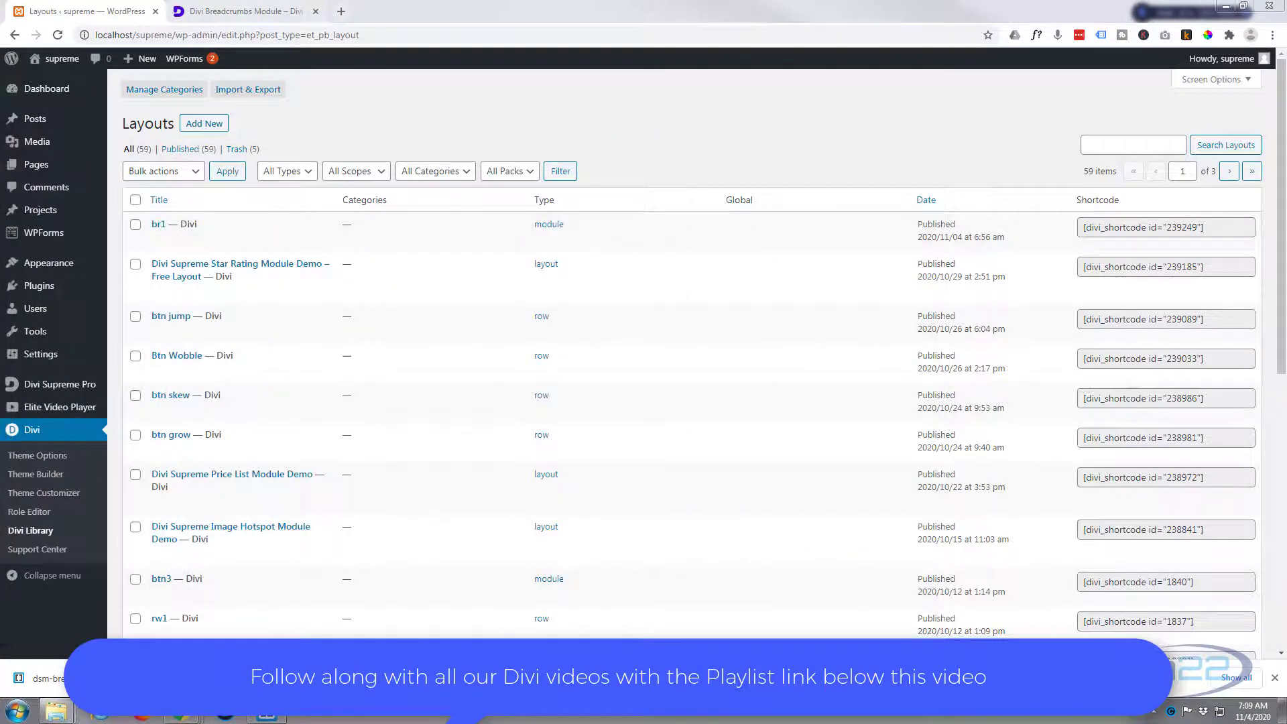
left_click(234, 92)
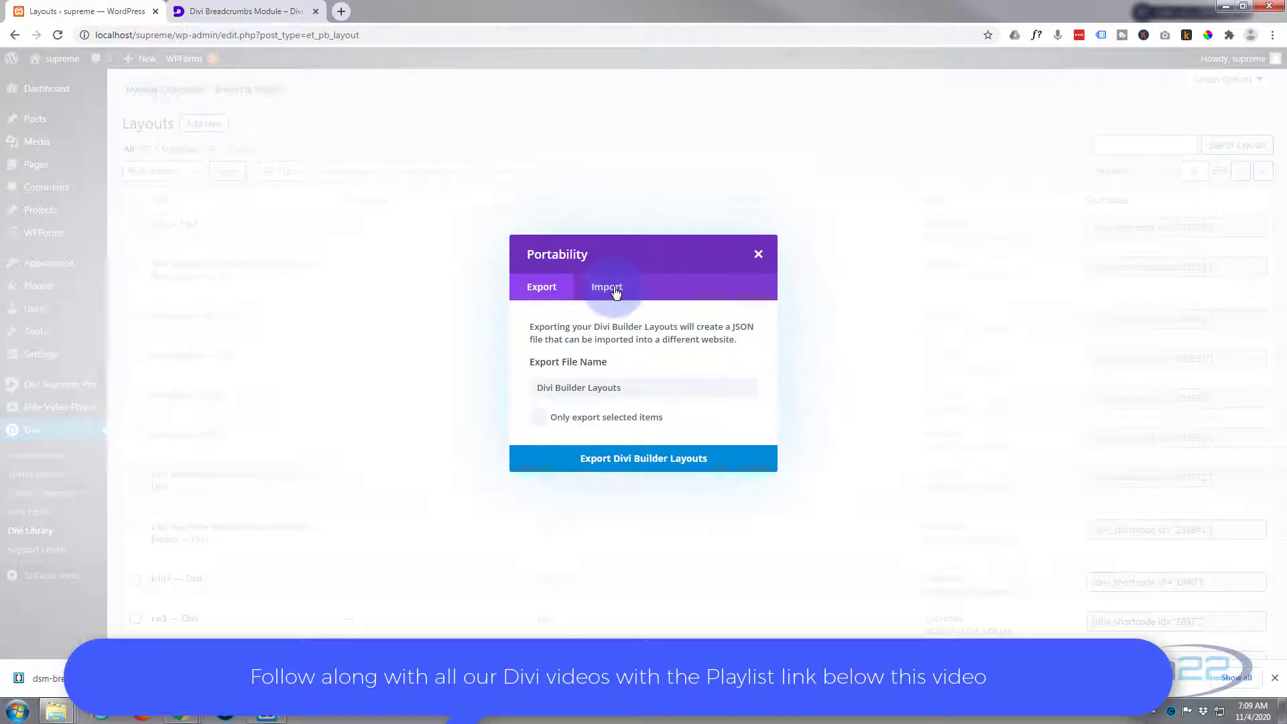
left_click(615, 289)
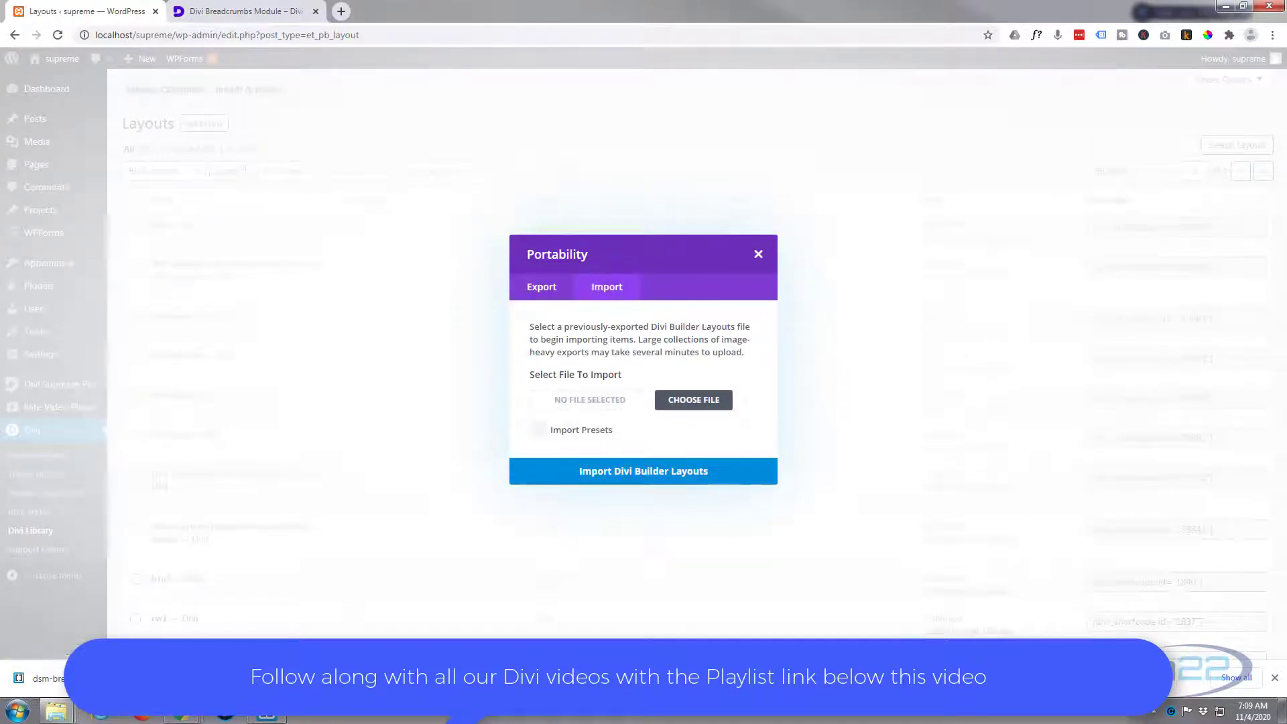
left_click_drag(41, 677, 574, 402)
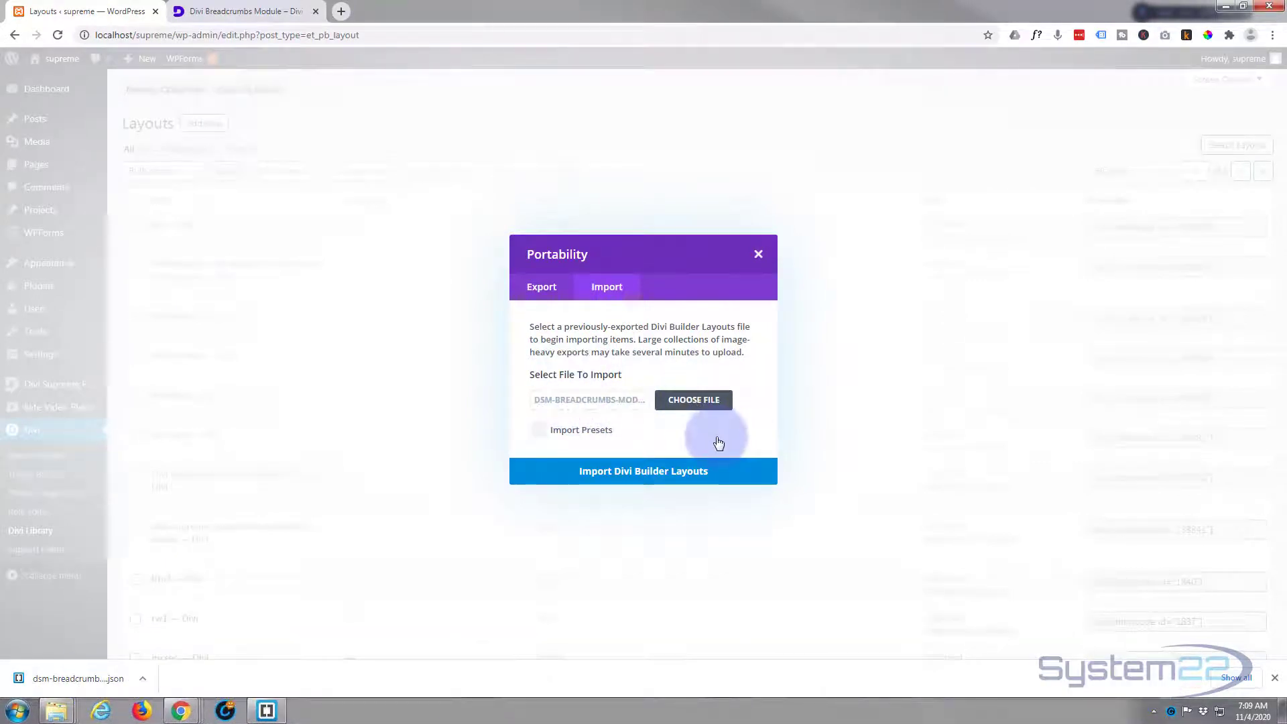
left_click(613, 471)
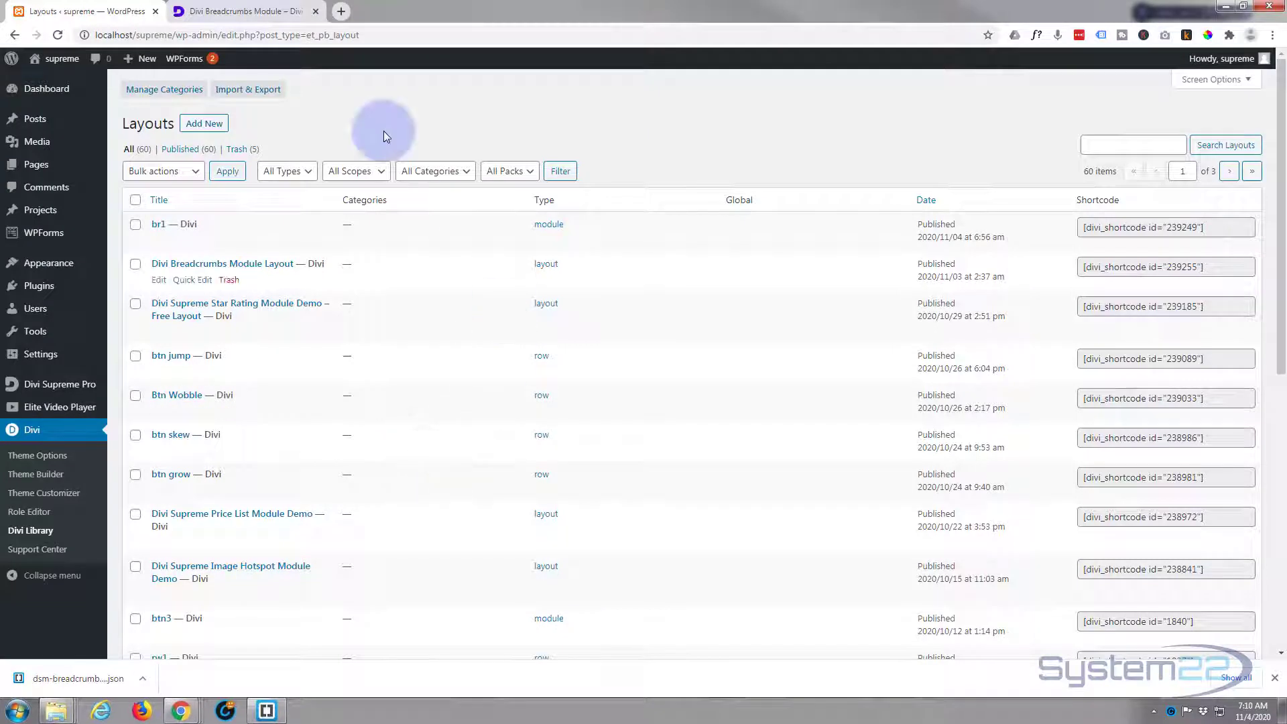
Create a new page titled Bread and build it with the Divi Builder
mouse_move(151, 65)
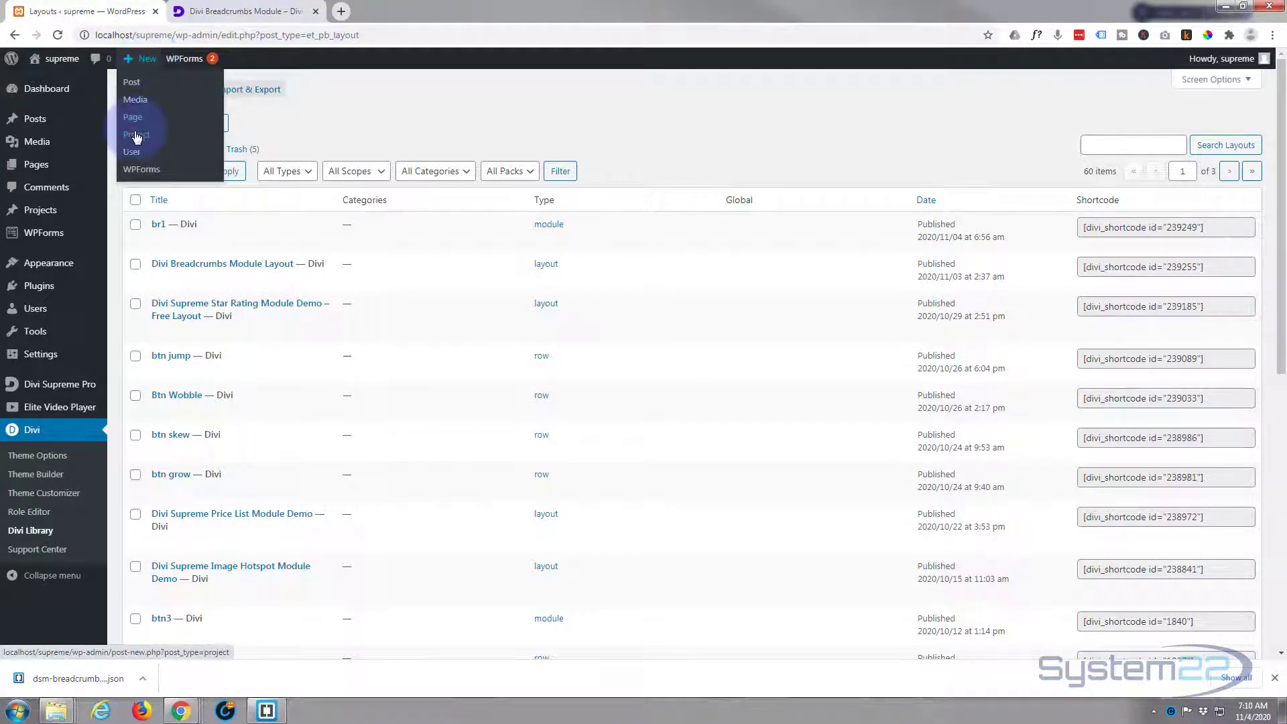
left_click(134, 118)
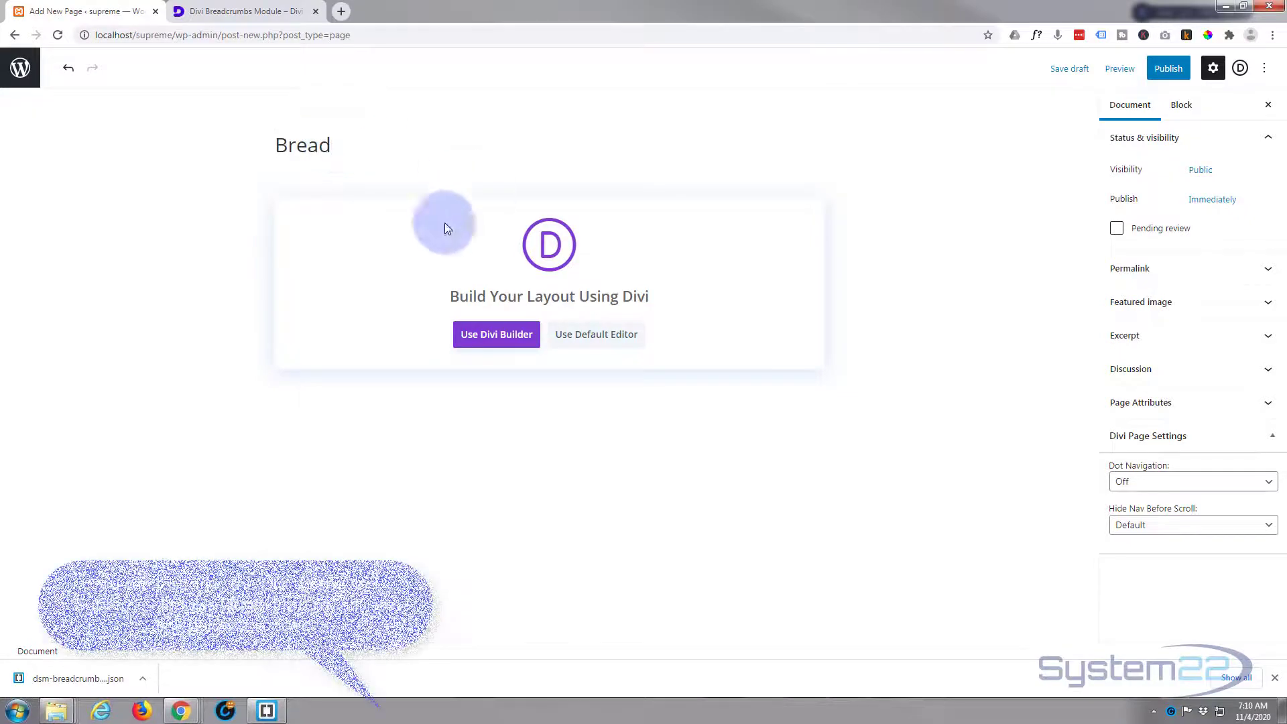
left_click(484, 339)
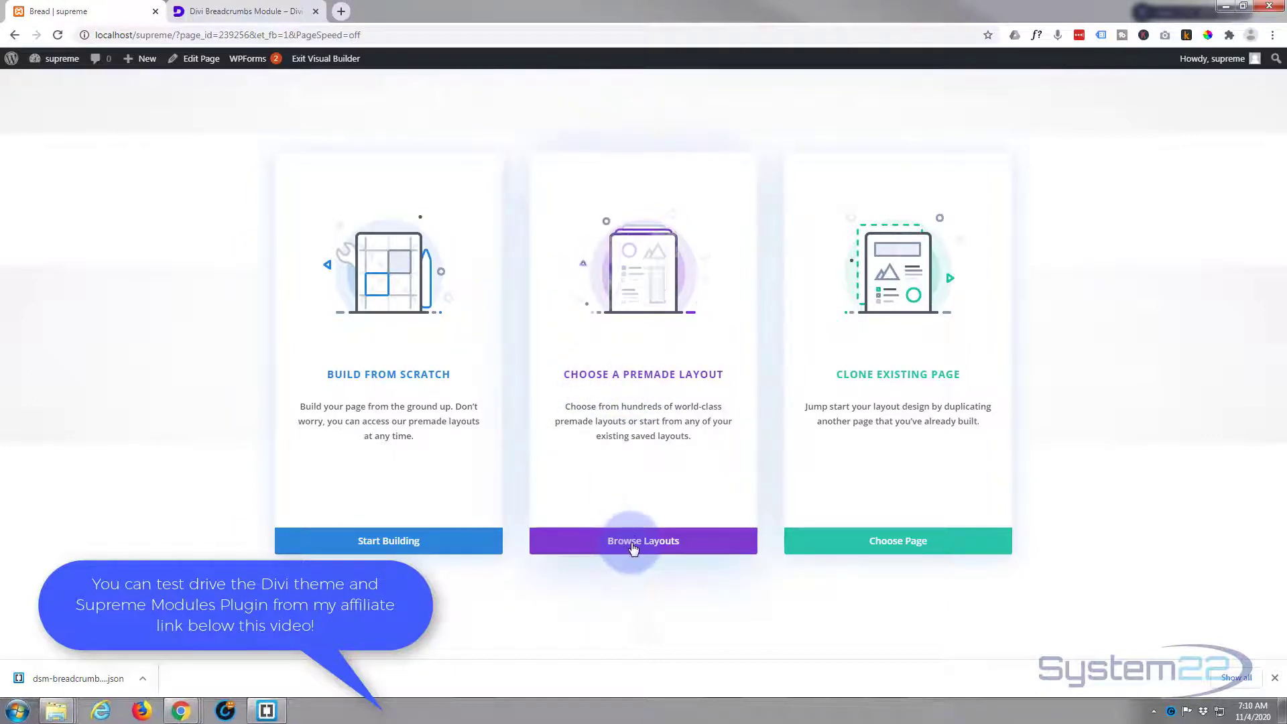
Load the saved Divi Breadcrumbs Module Layout onto the Bread page
left_click(603, 546)
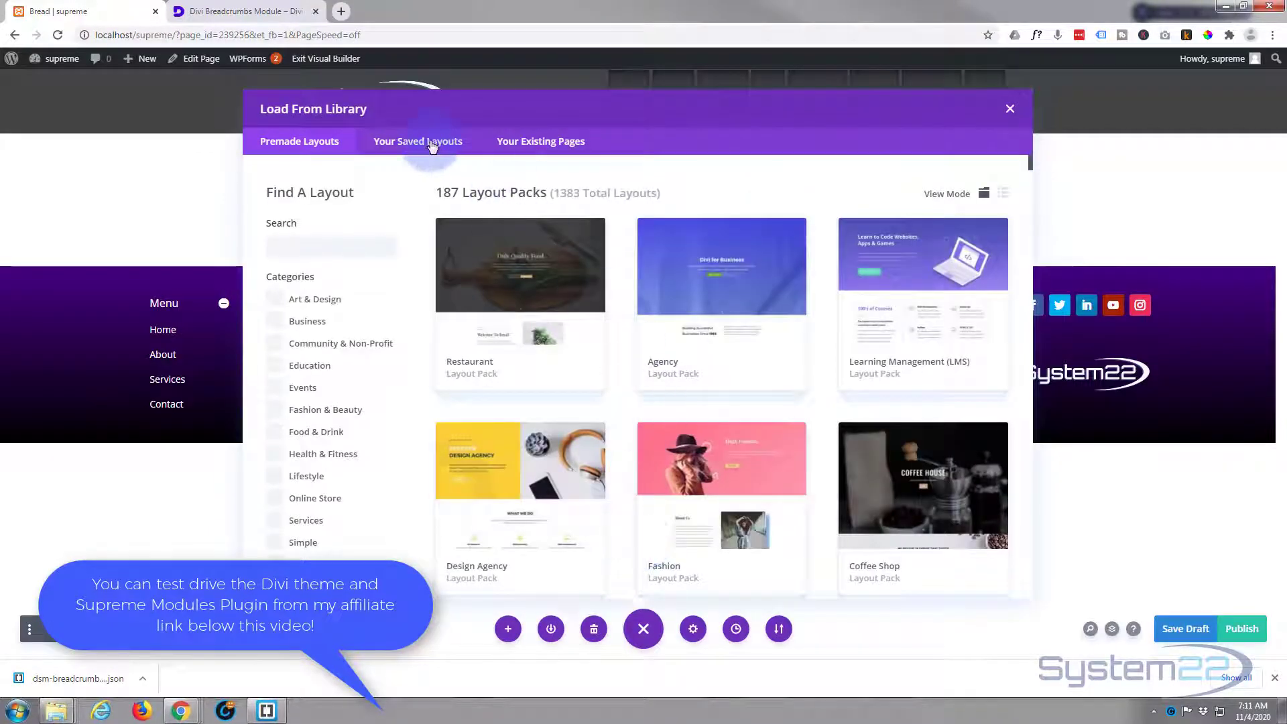
left_click(419, 142)
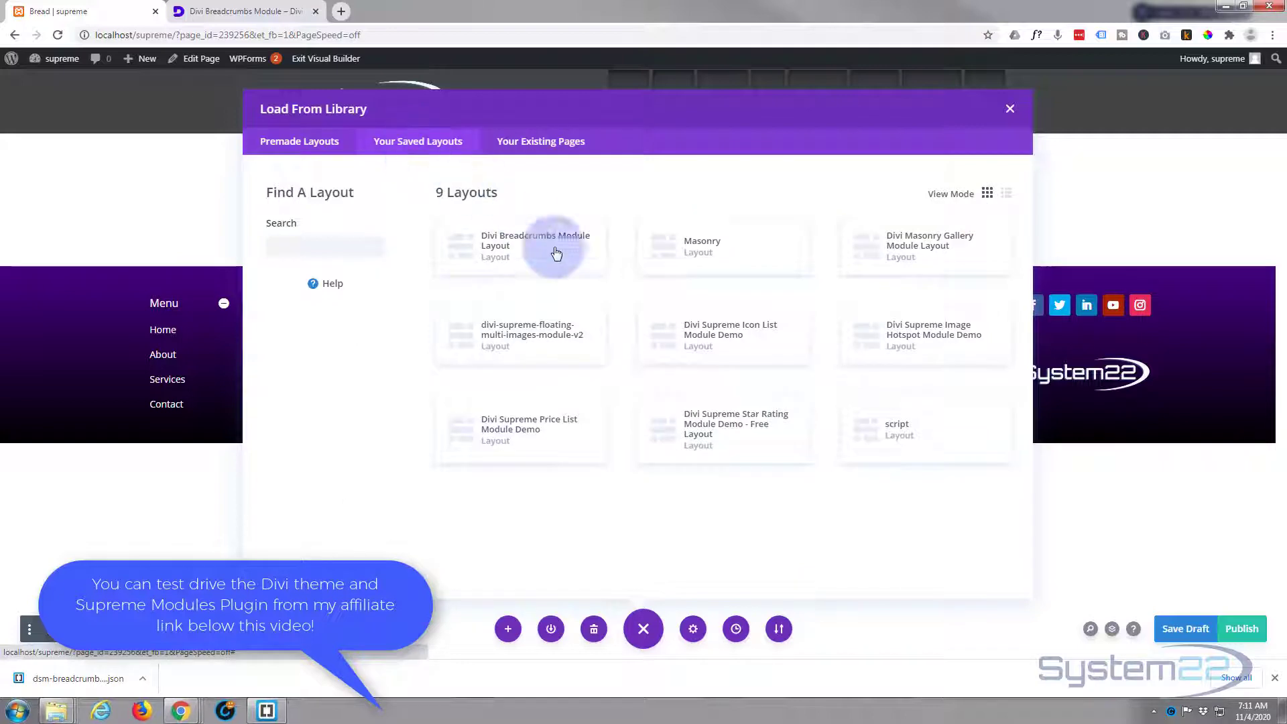
left_click(506, 248)
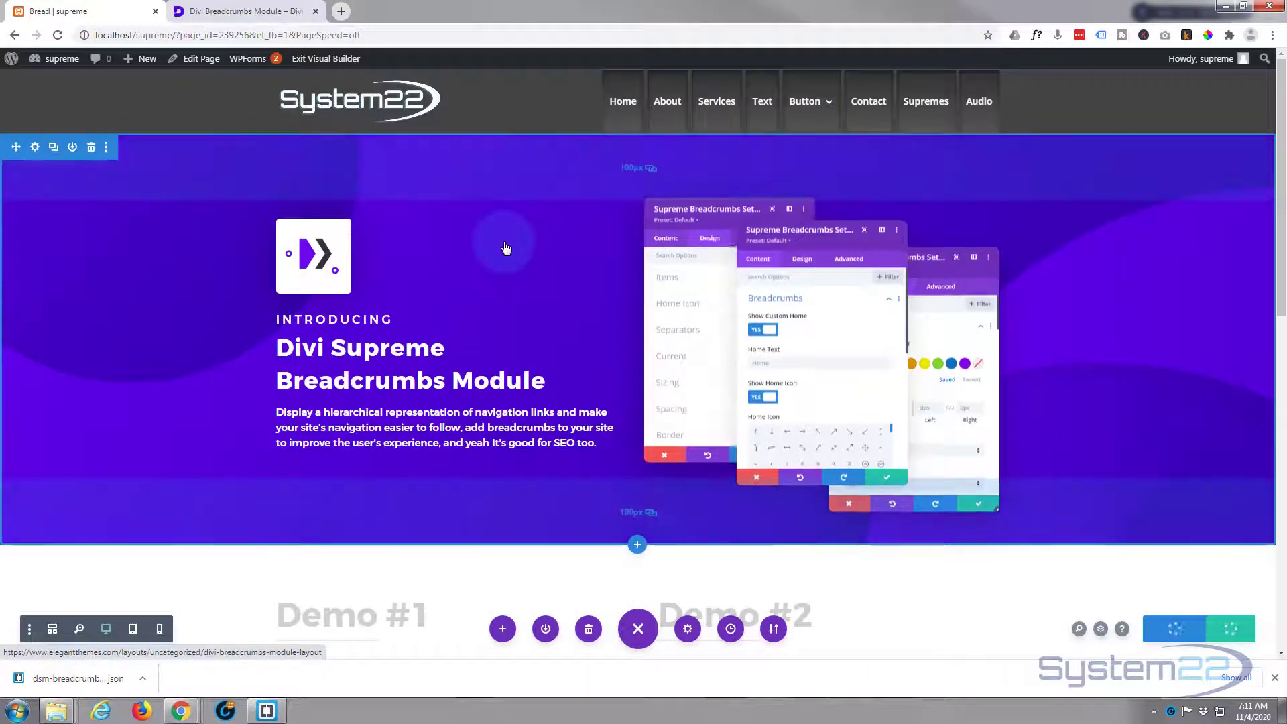
Save the Demo #1 breadcrumbs module to the Divi Library as 'bread 1'
scroll(591, 232, "down", 5)
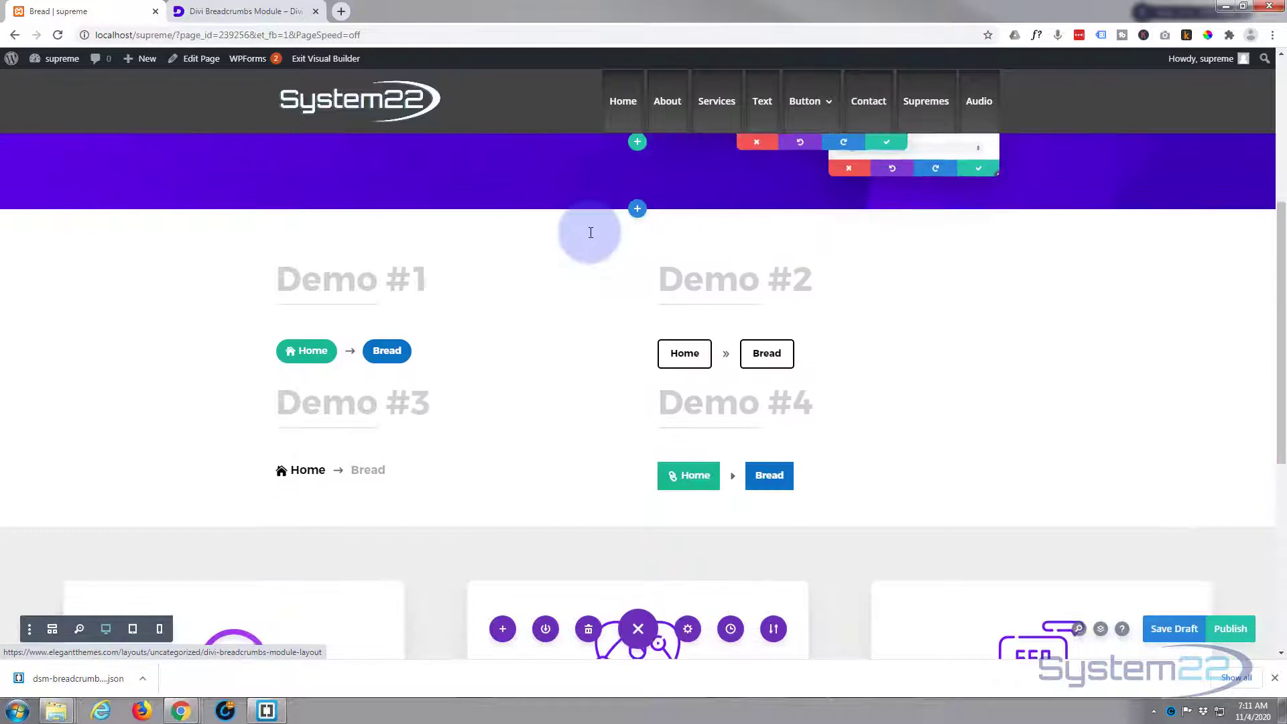
scroll(590, 233, "down", 1)
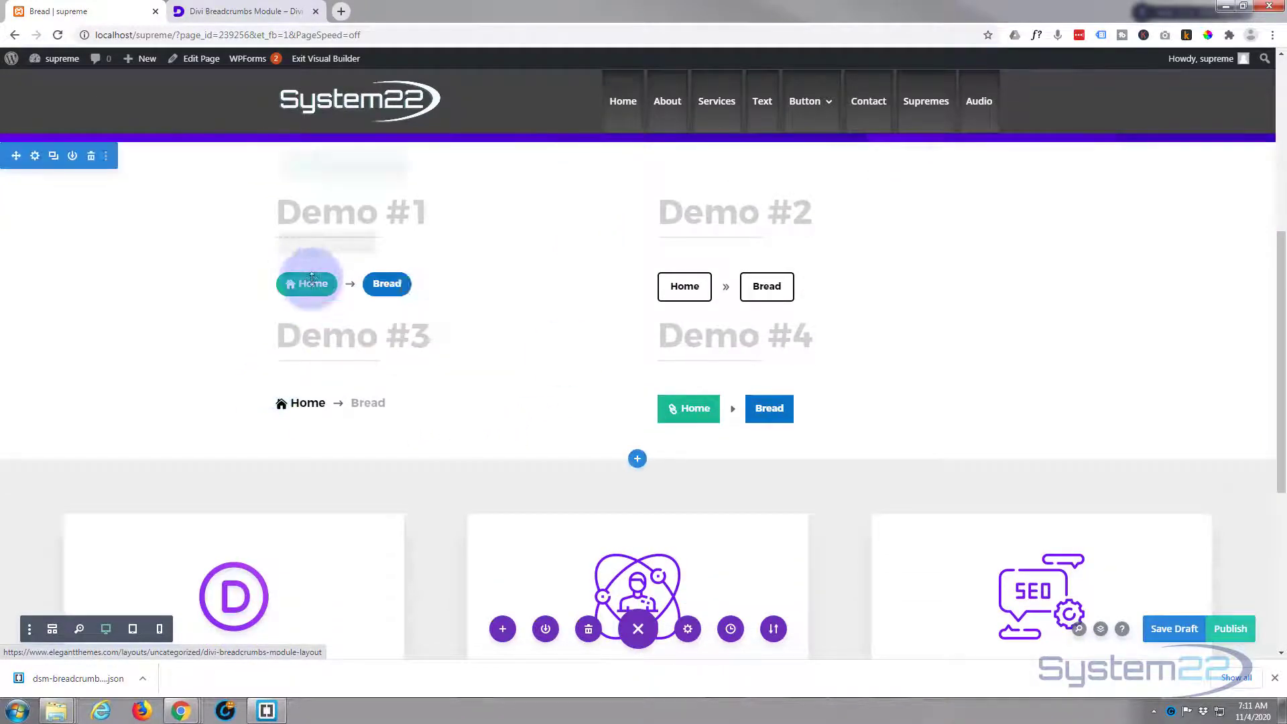
left_click_drag(312, 278, 551, 274)
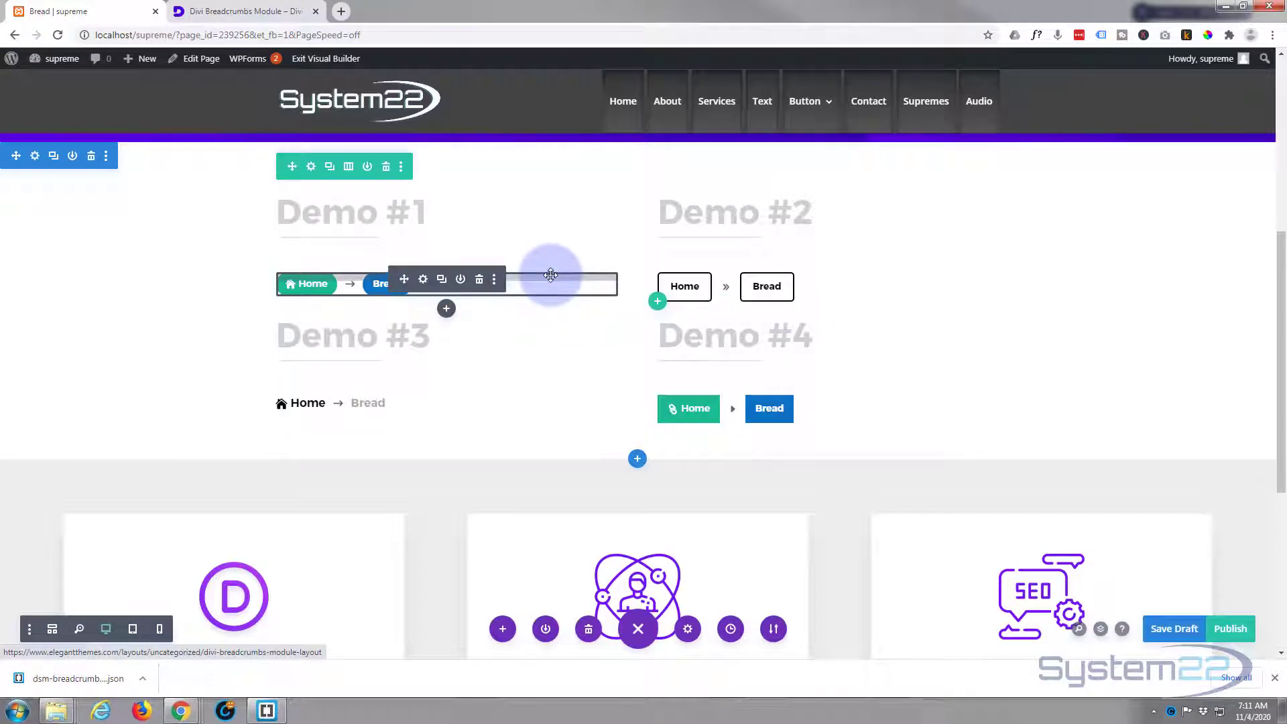
left_click_drag(550, 274, 550, 274)
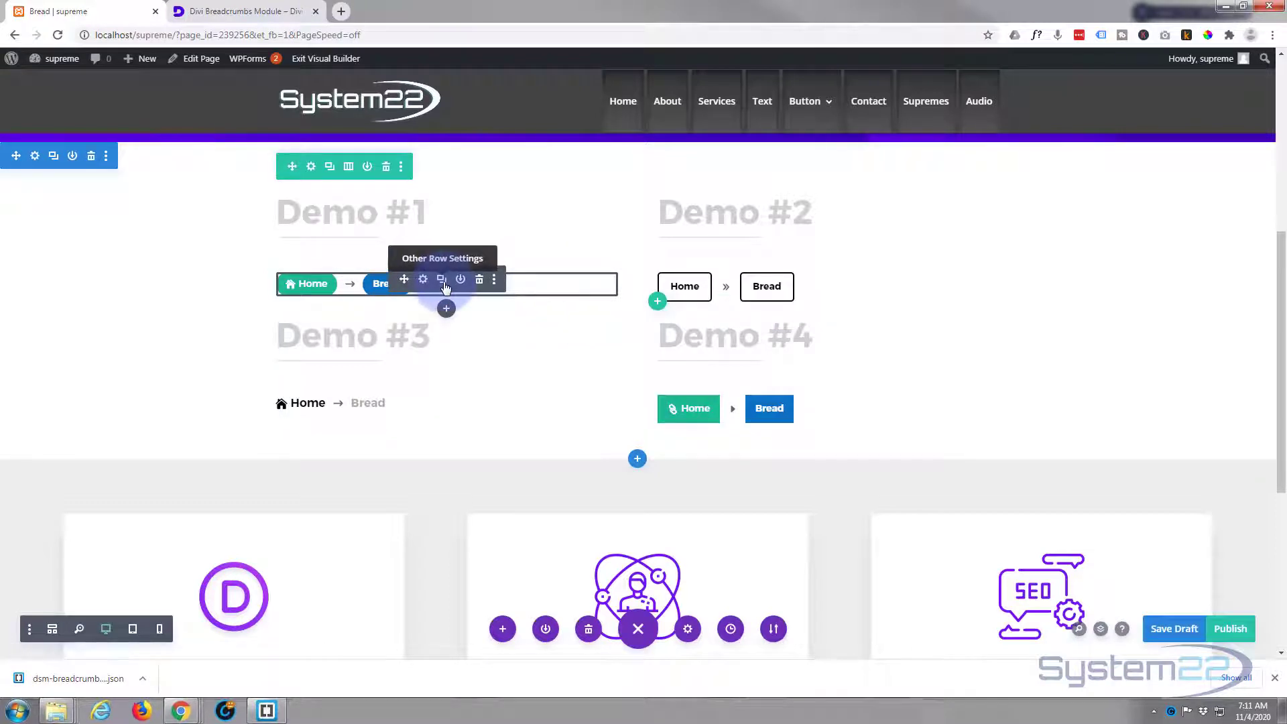
left_click(424, 284)
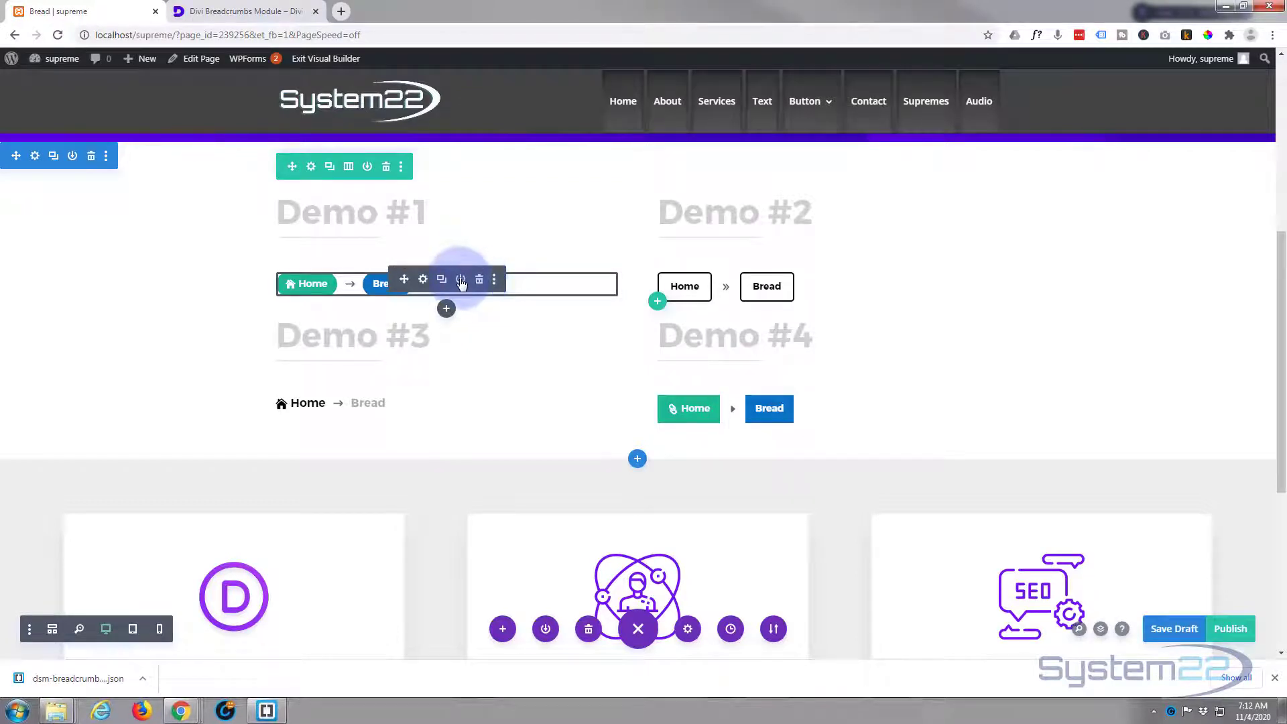
left_click(461, 280)
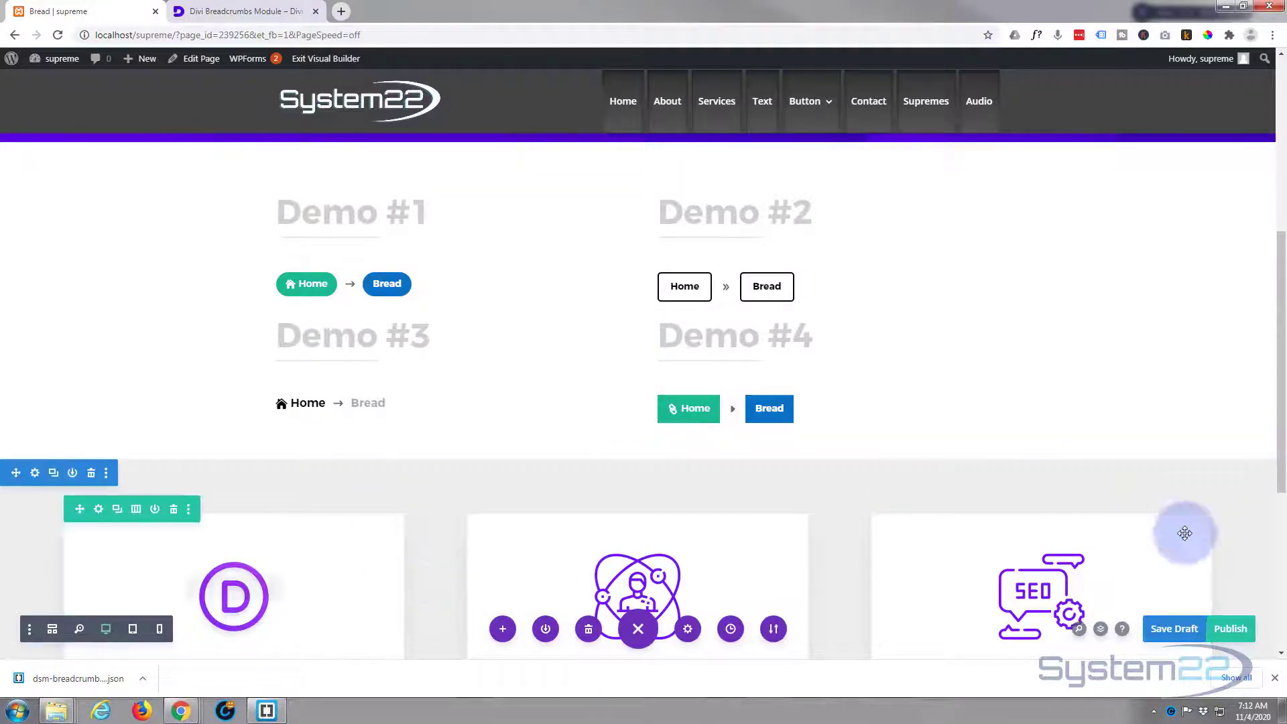
Save the demo page as a draft, then open the Text page in the Visual Builder
left_click(1183, 631)
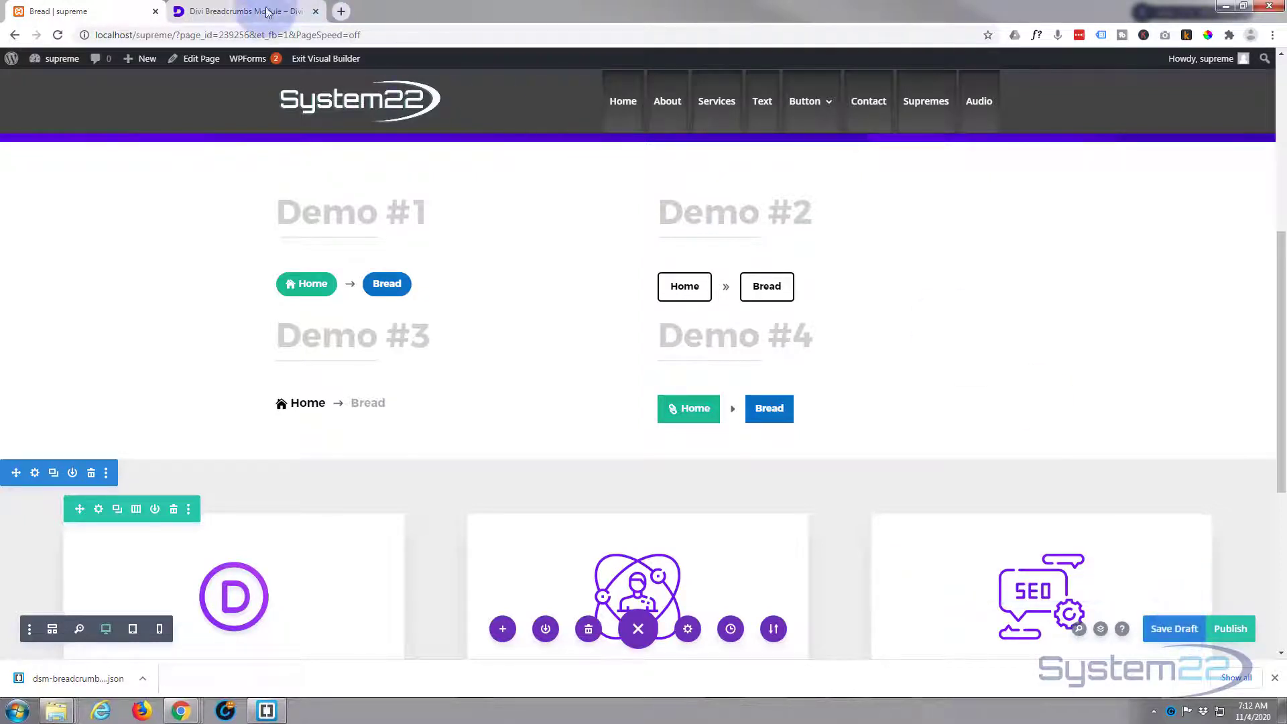
left_click(319, 59)
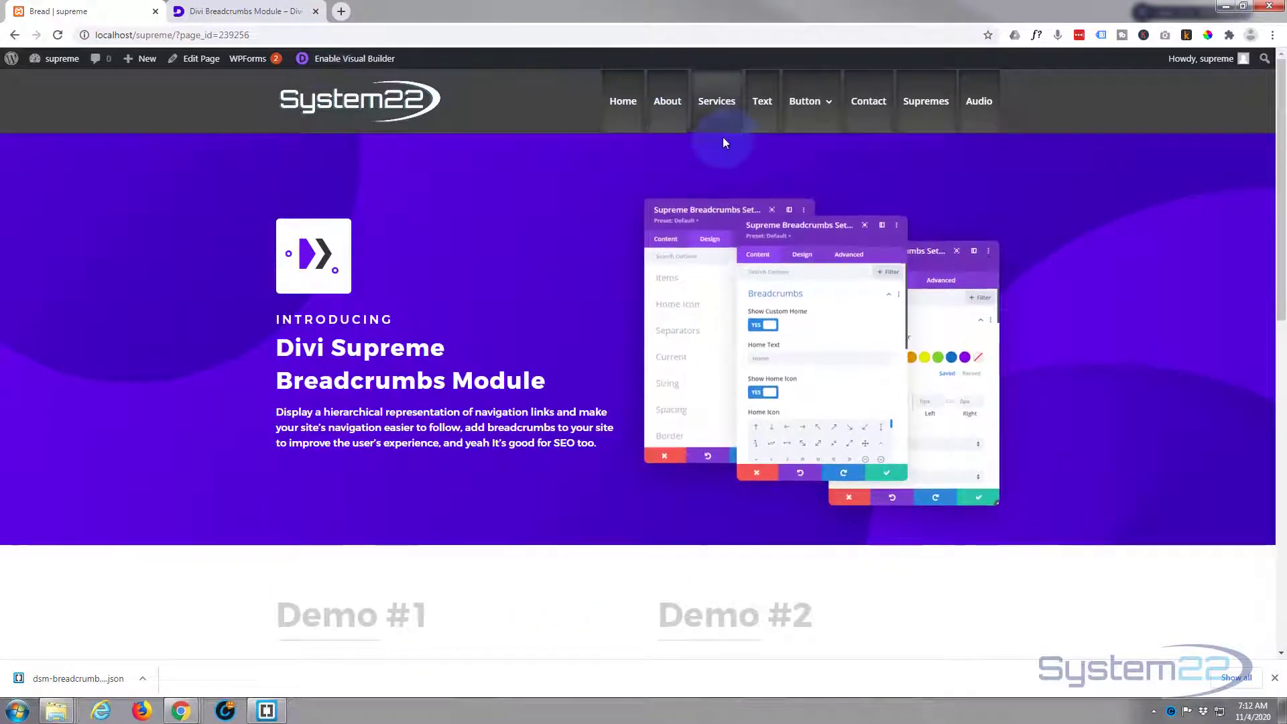
left_click(761, 124)
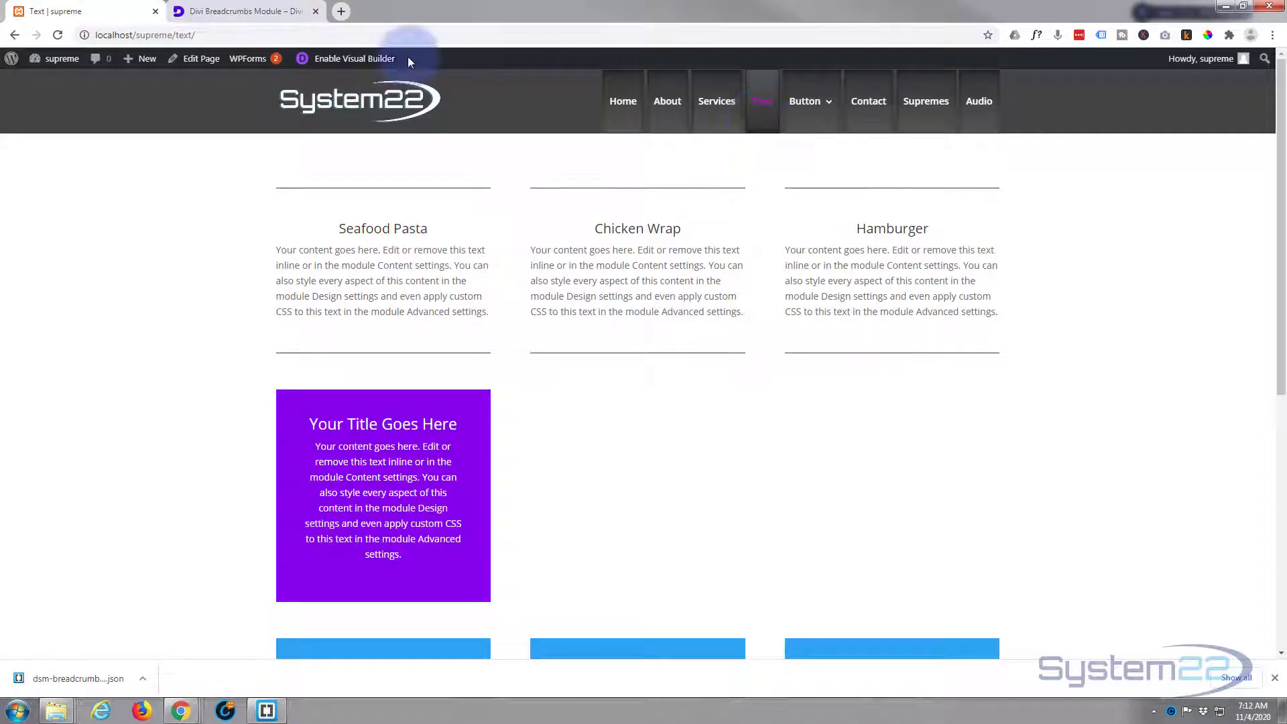
left_click(380, 60)
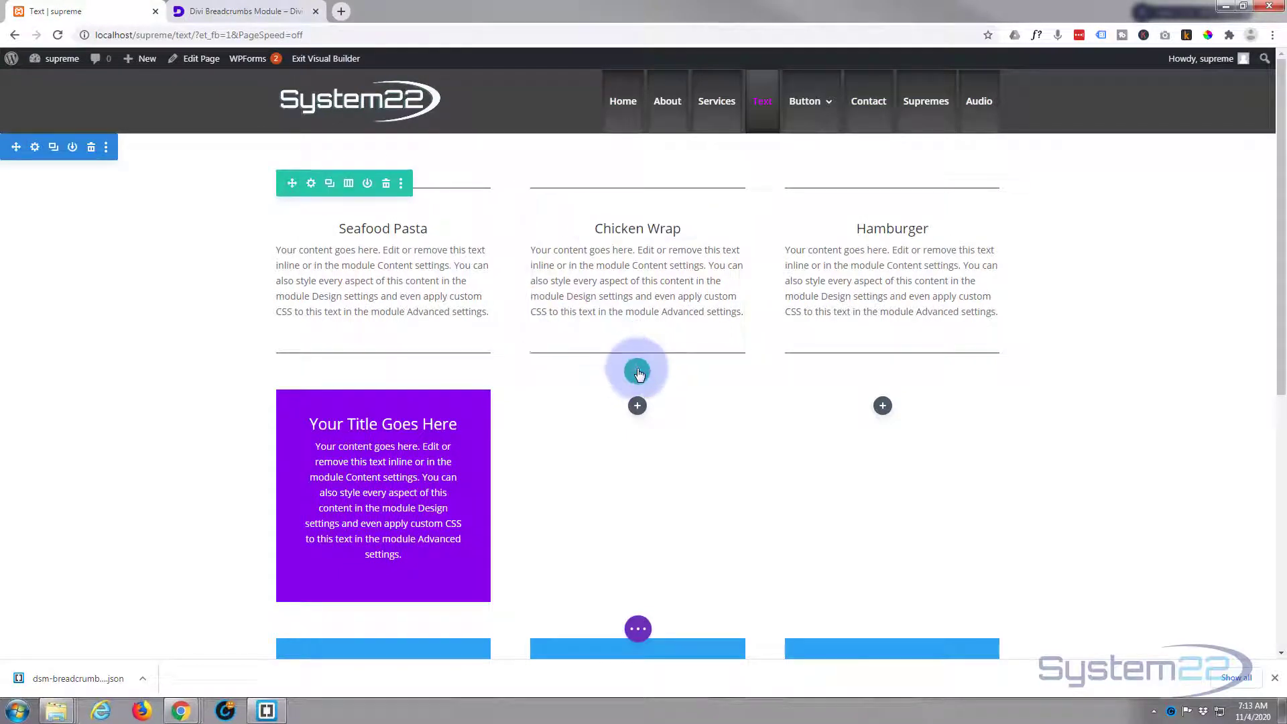
Insert the 'bread 1' library module in a new one-column row and move it to the top
left_click(639, 374)
left_click(568, 194)
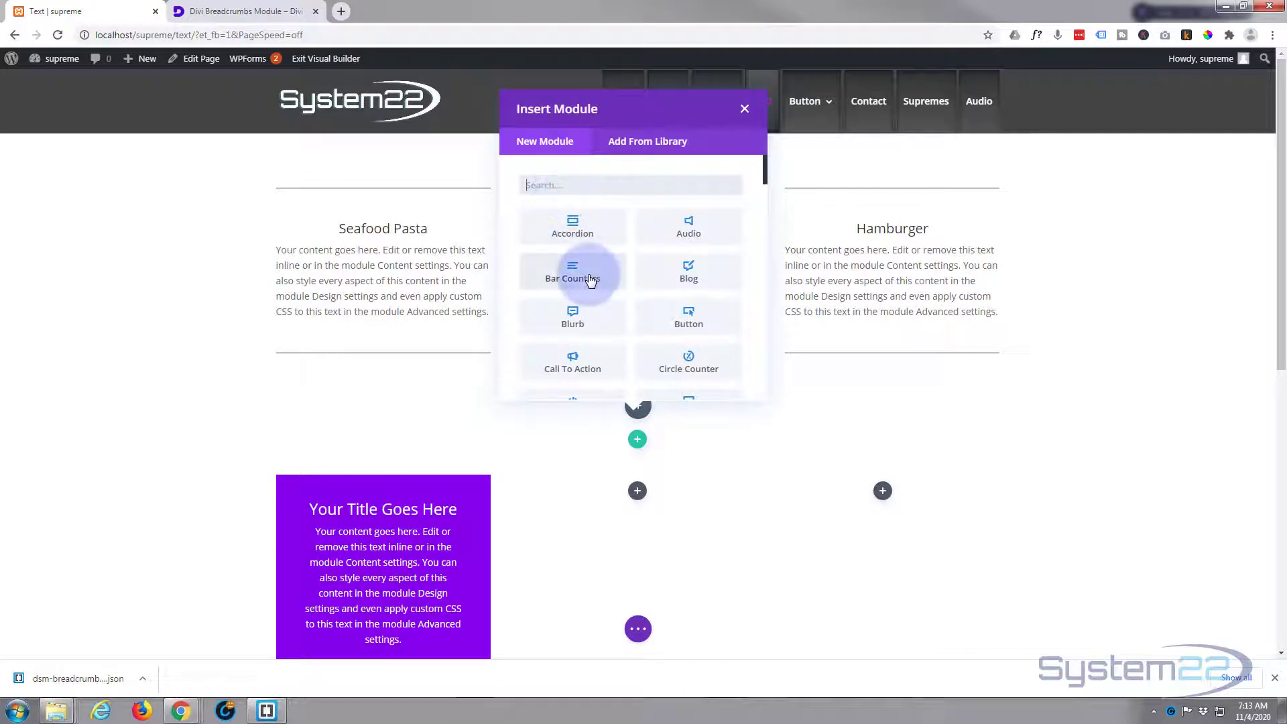
left_click(642, 142)
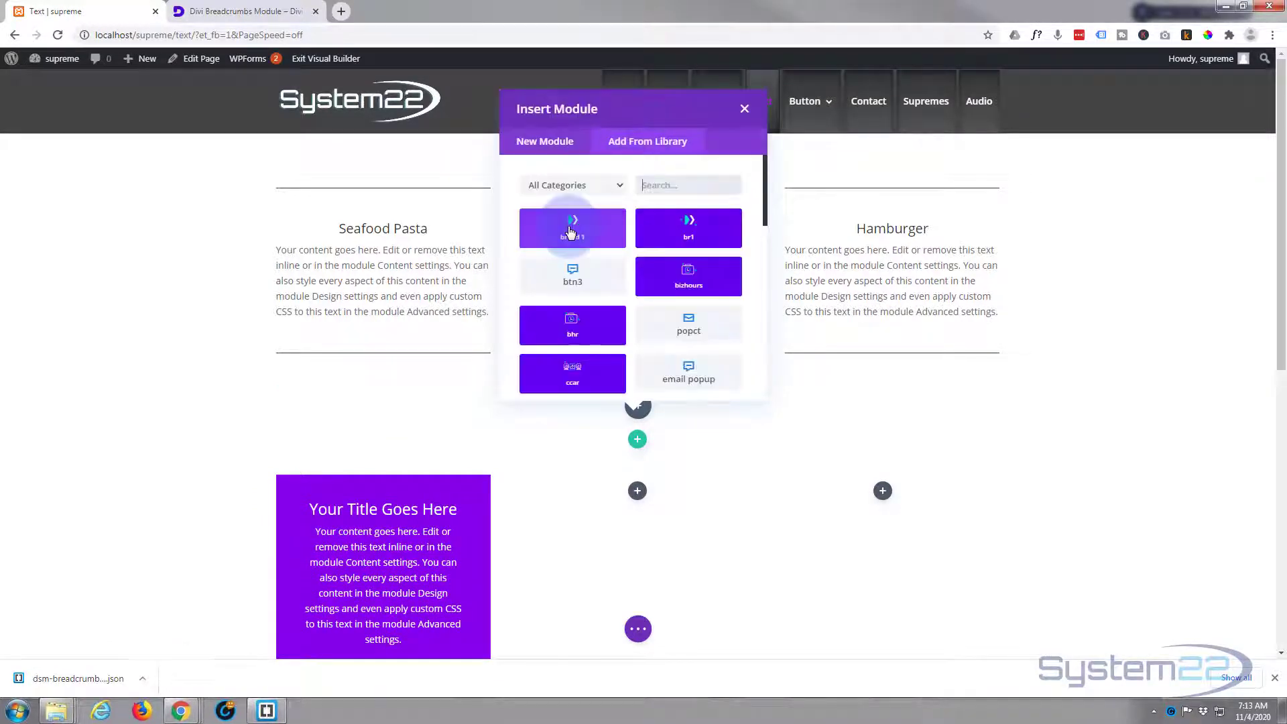
left_click(574, 221)
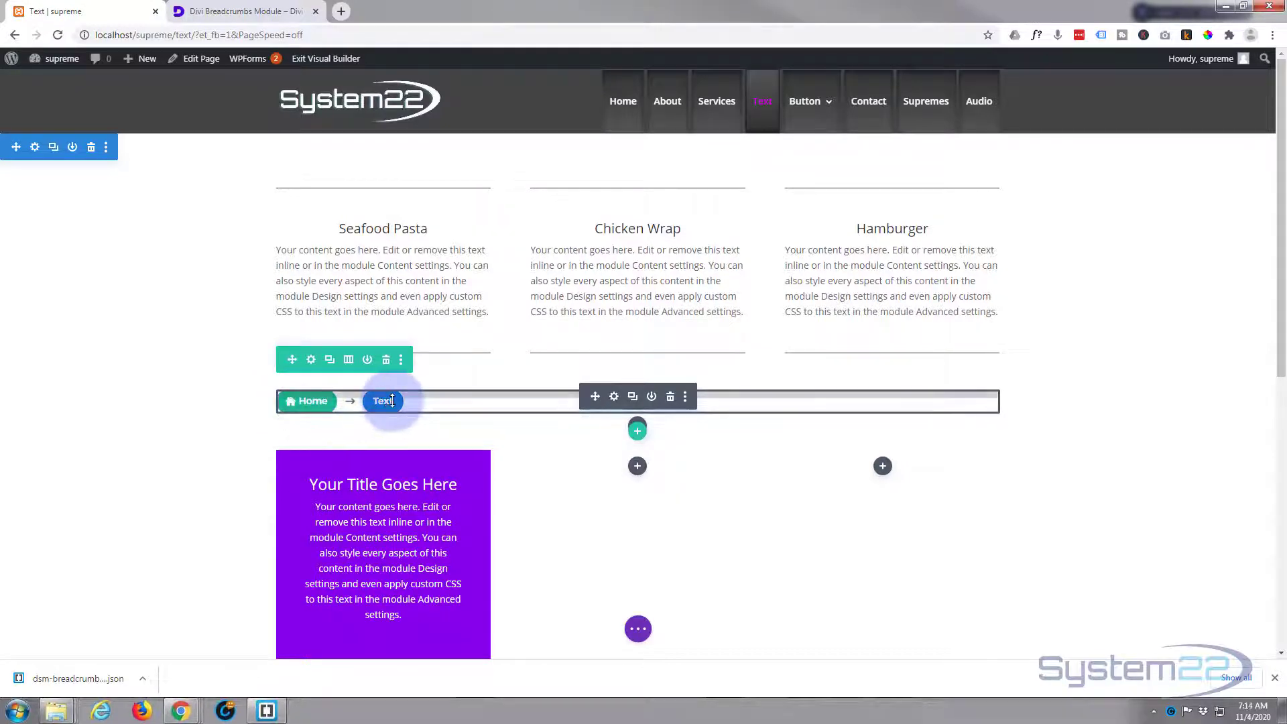
left_click_drag(393, 401, 302, 362)
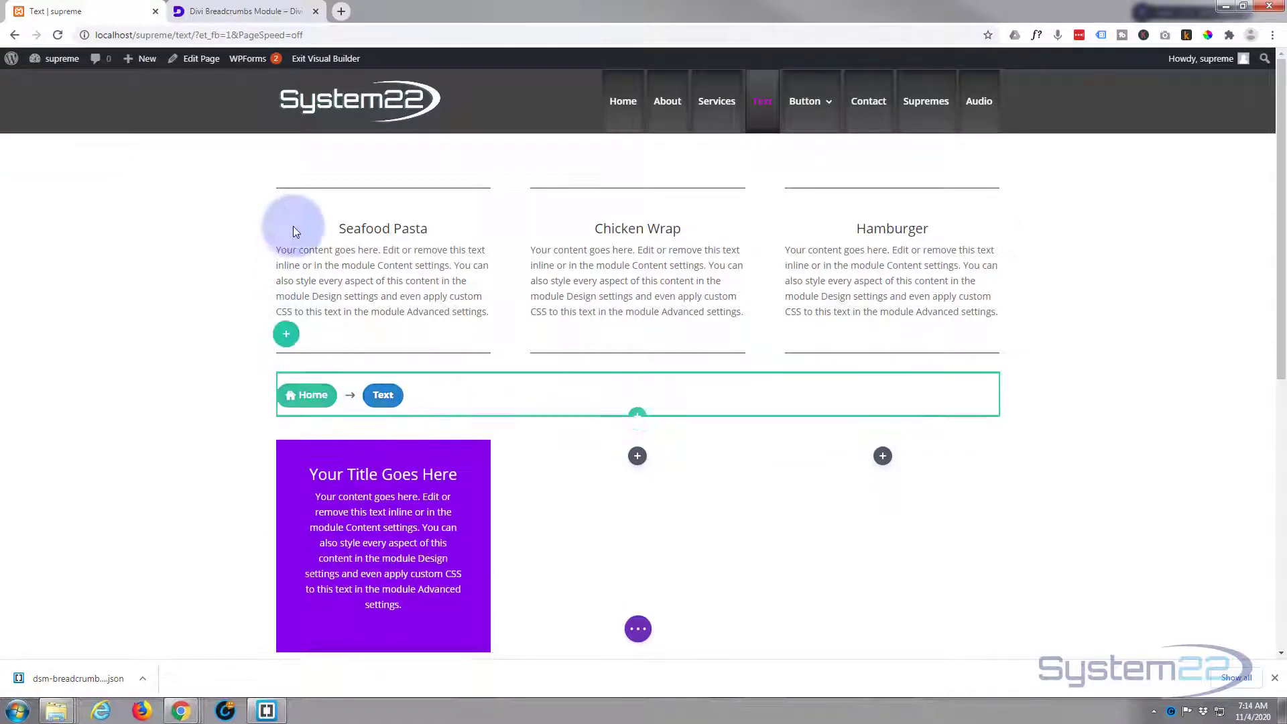
left_click_drag(292, 226, 312, 147)
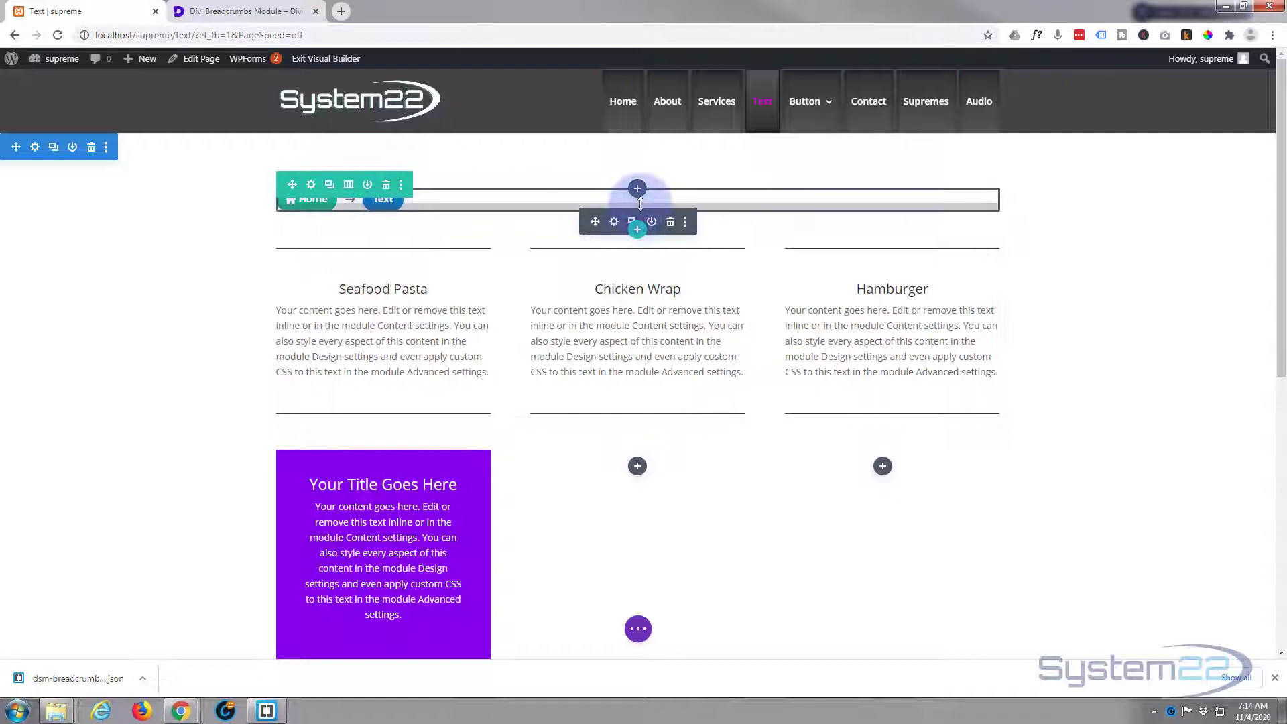
Delete the library breadcrumbs module and insert a Supreme Breadcrumbs module in its row
left_click(671, 223)
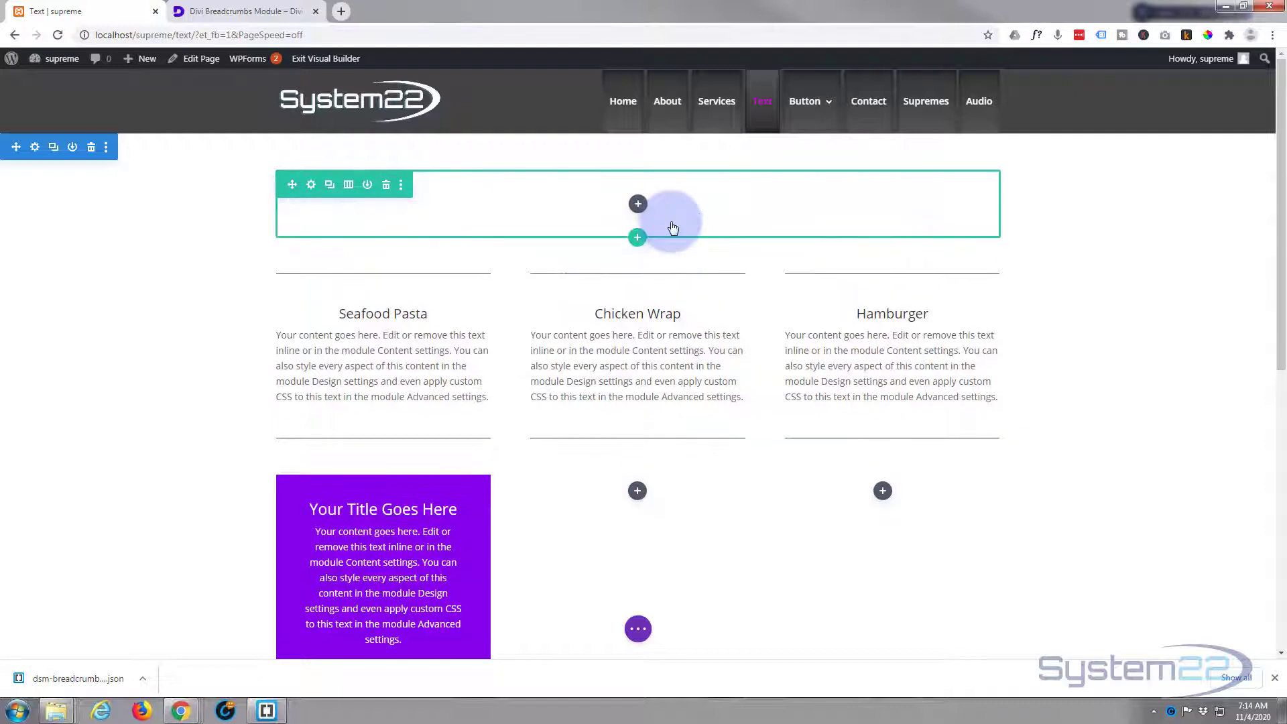
left_click(637, 204)
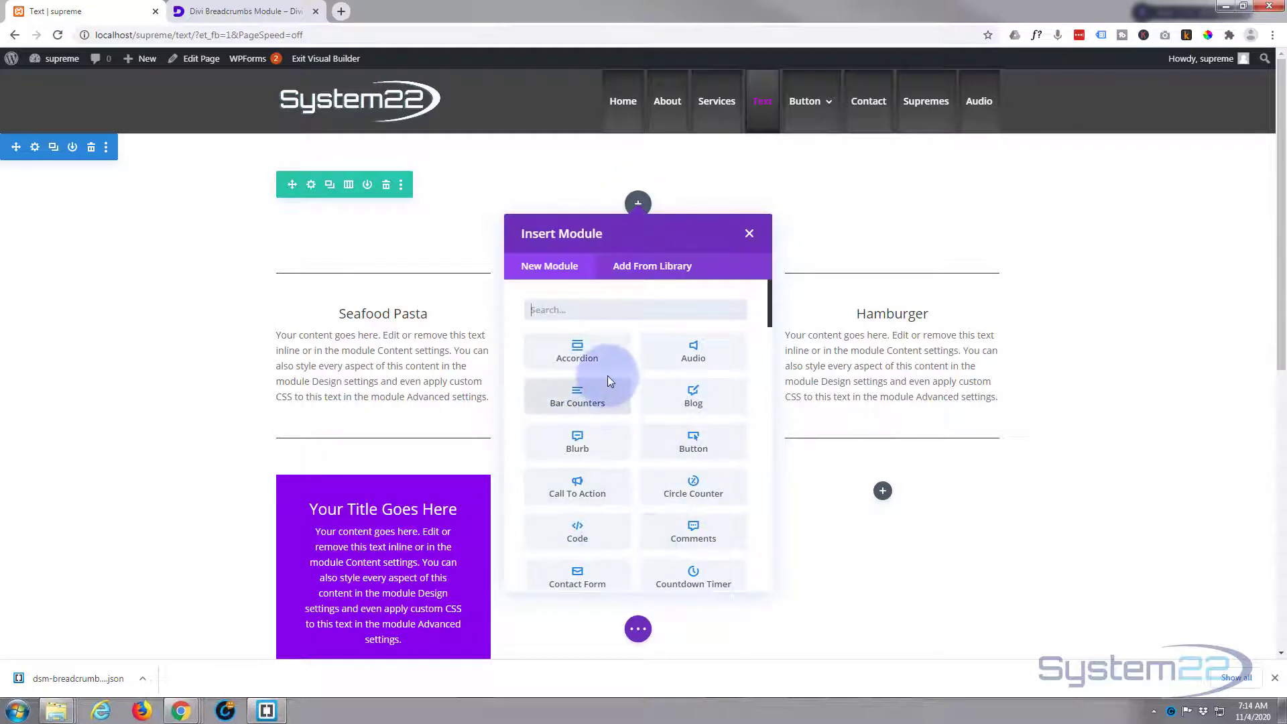
scroll(609, 380, "down", 2)
scroll(609, 380, "down", 5)
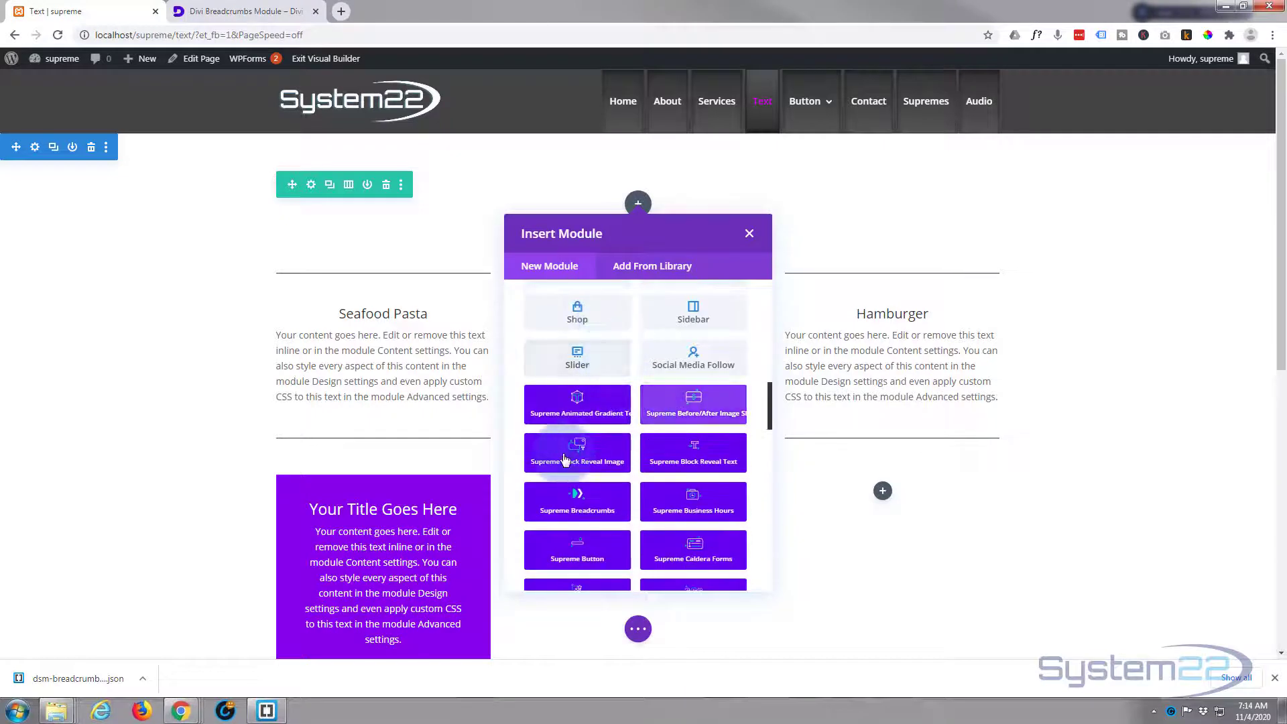
scroll(601, 421, "down", 1)
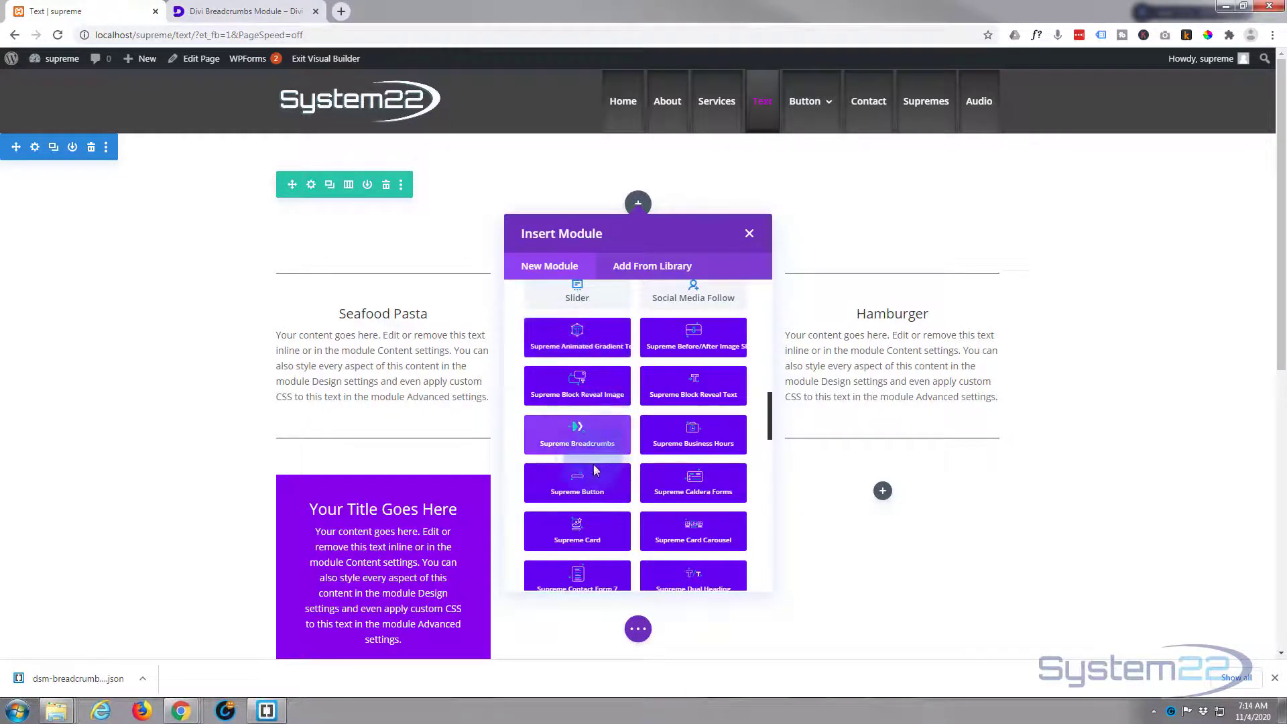
left_click(579, 433)
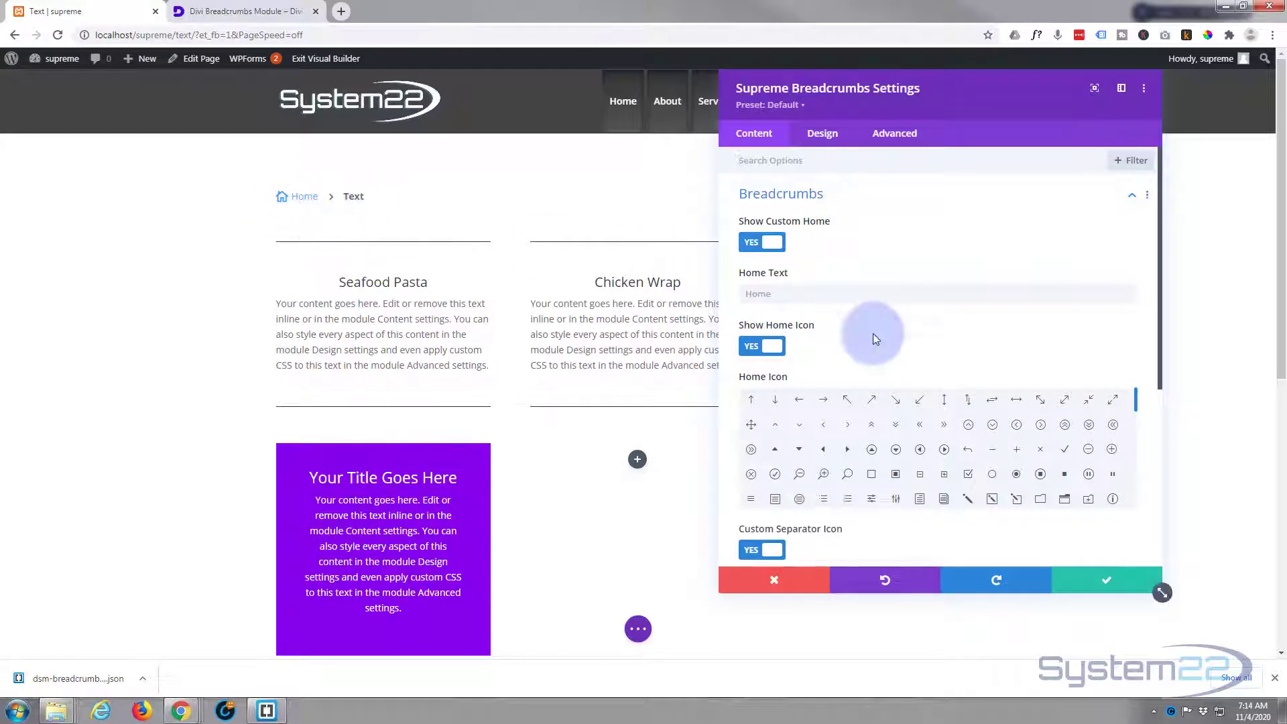
Review the Supreme Breadcrumbs Content options and switch to its Design settings
scroll(870, 335, "down", 1)
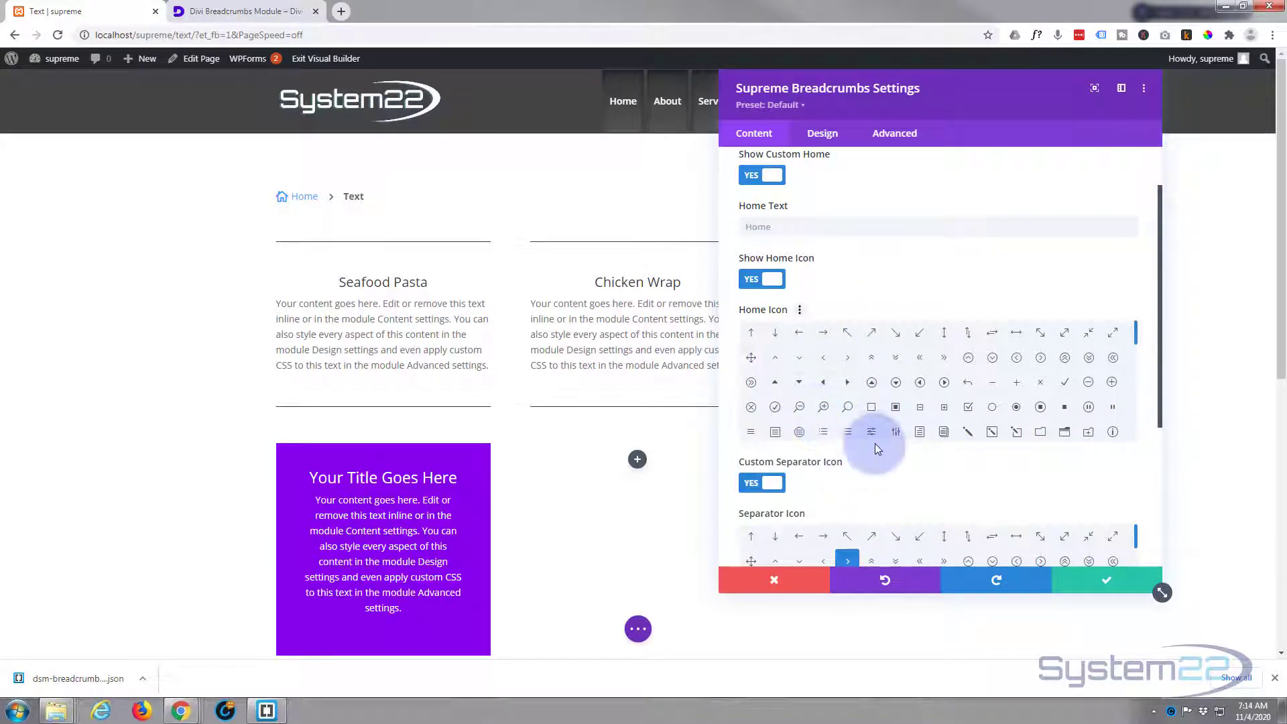
scroll(868, 462, "down", 2)
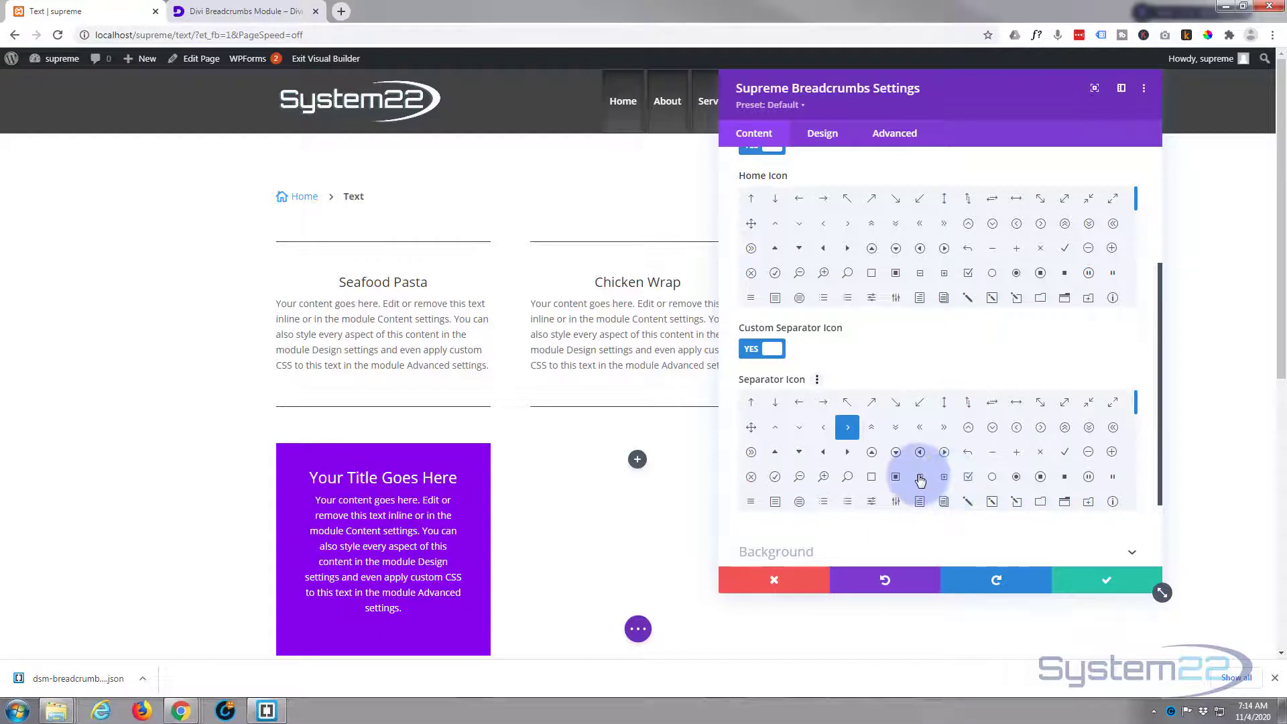
scroll(921, 480, "down", 1)
scroll(887, 522, "down", 3)
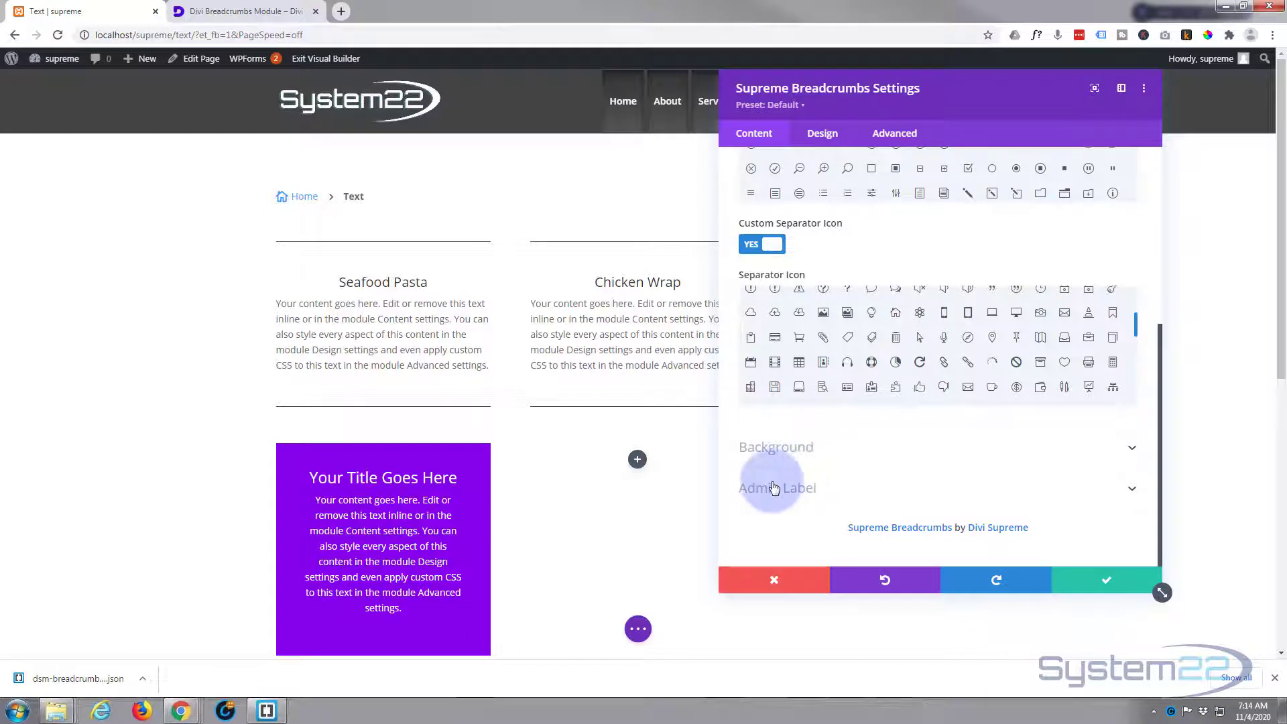
left_click(822, 134)
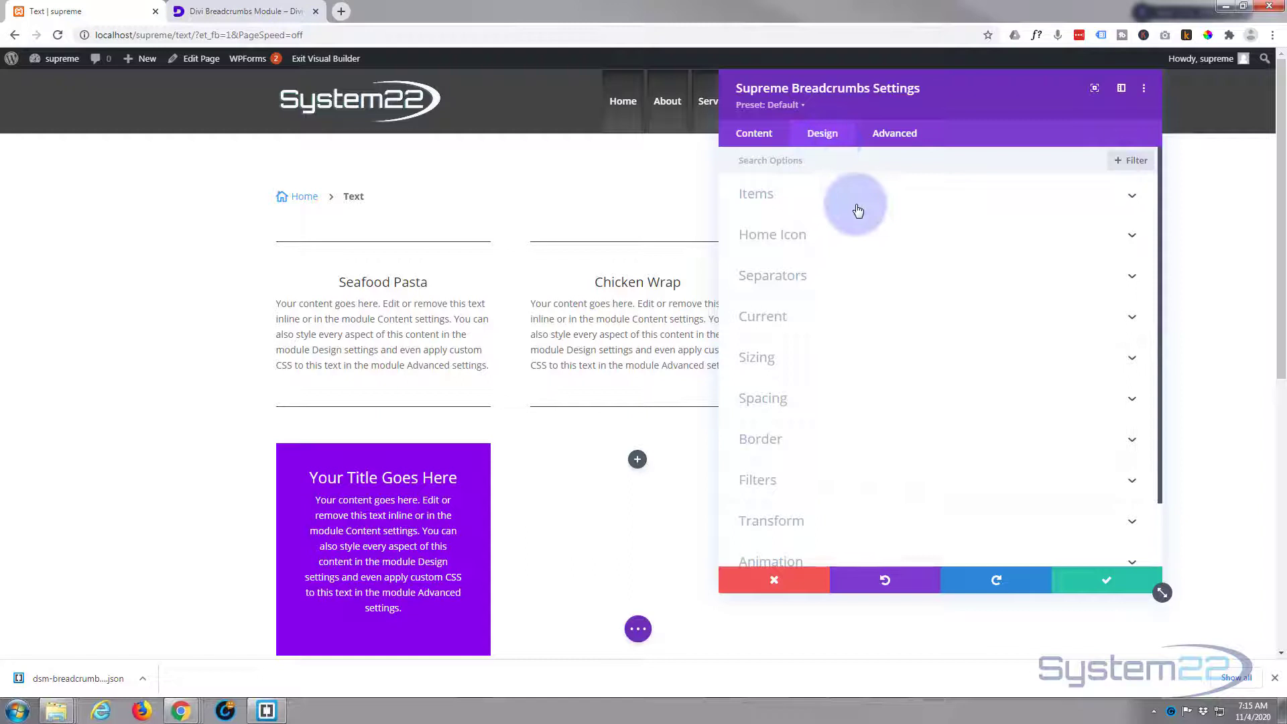
Give the breadcrumb items a purple background with 5px top/bottom and 10px left/right padding
left_click(858, 208)
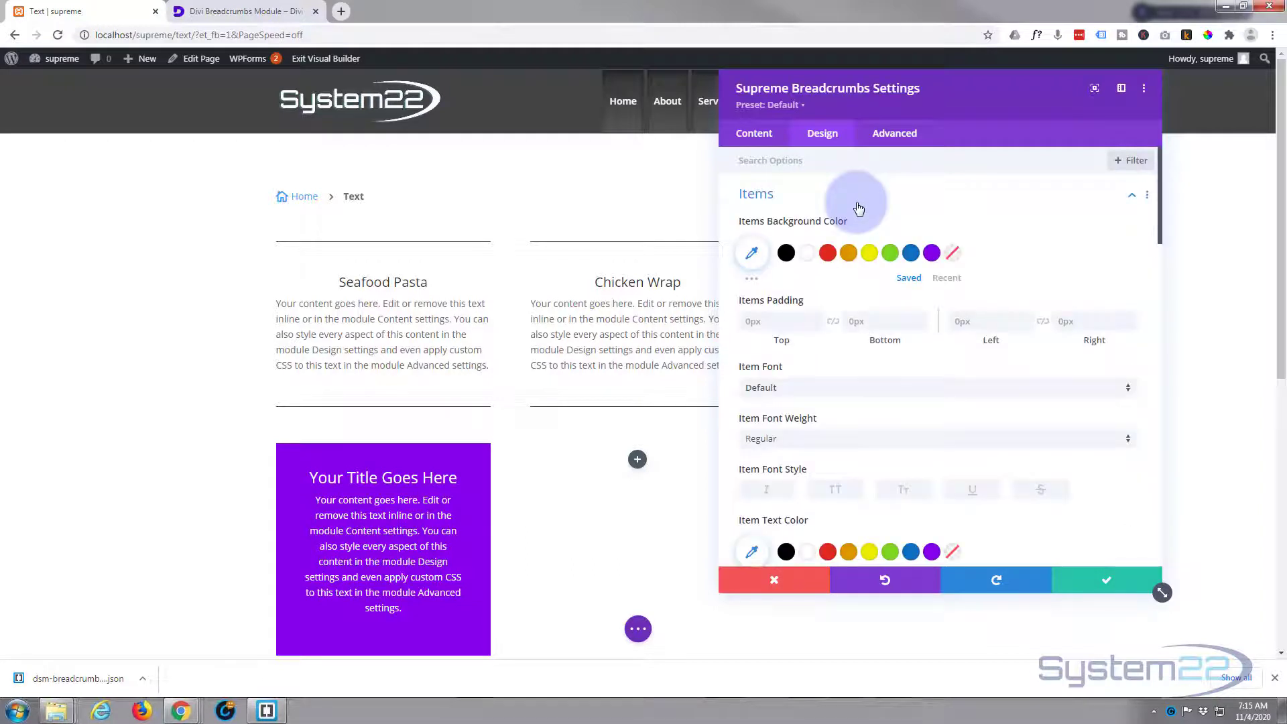
left_click(931, 254)
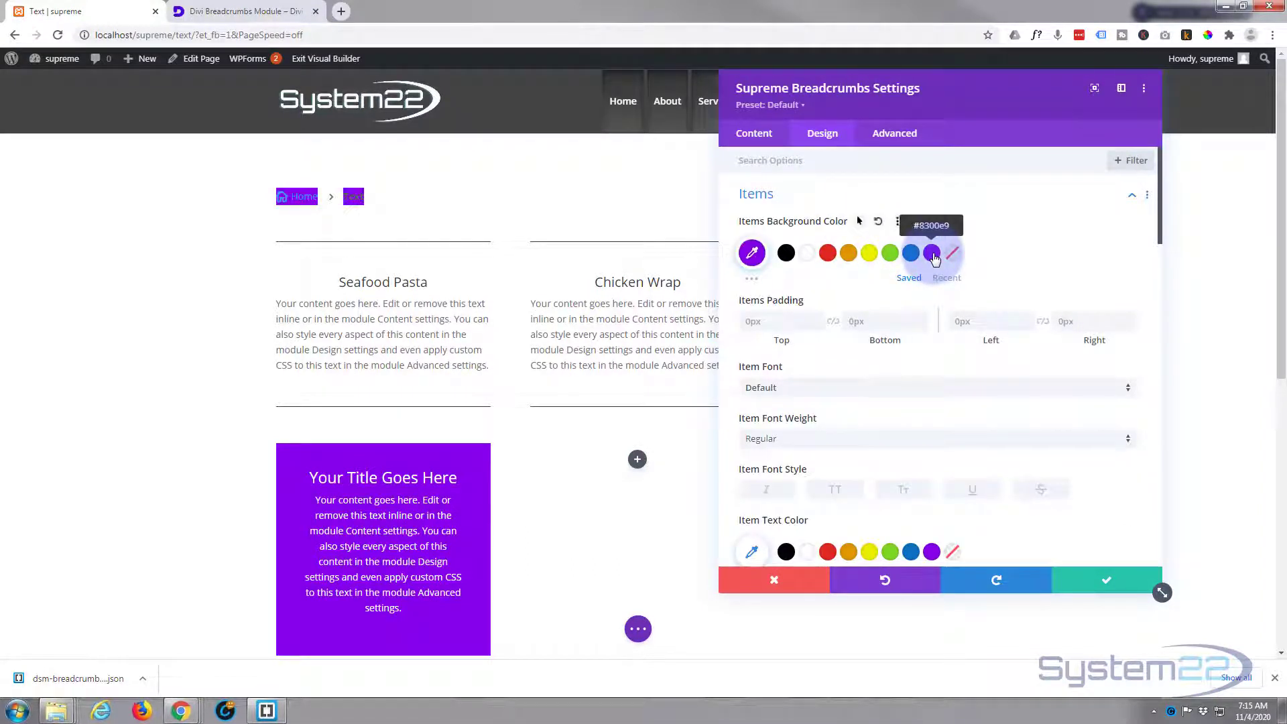
left_click(749, 322)
left_click_drag(735, 319, 833, 332)
left_click(832, 324)
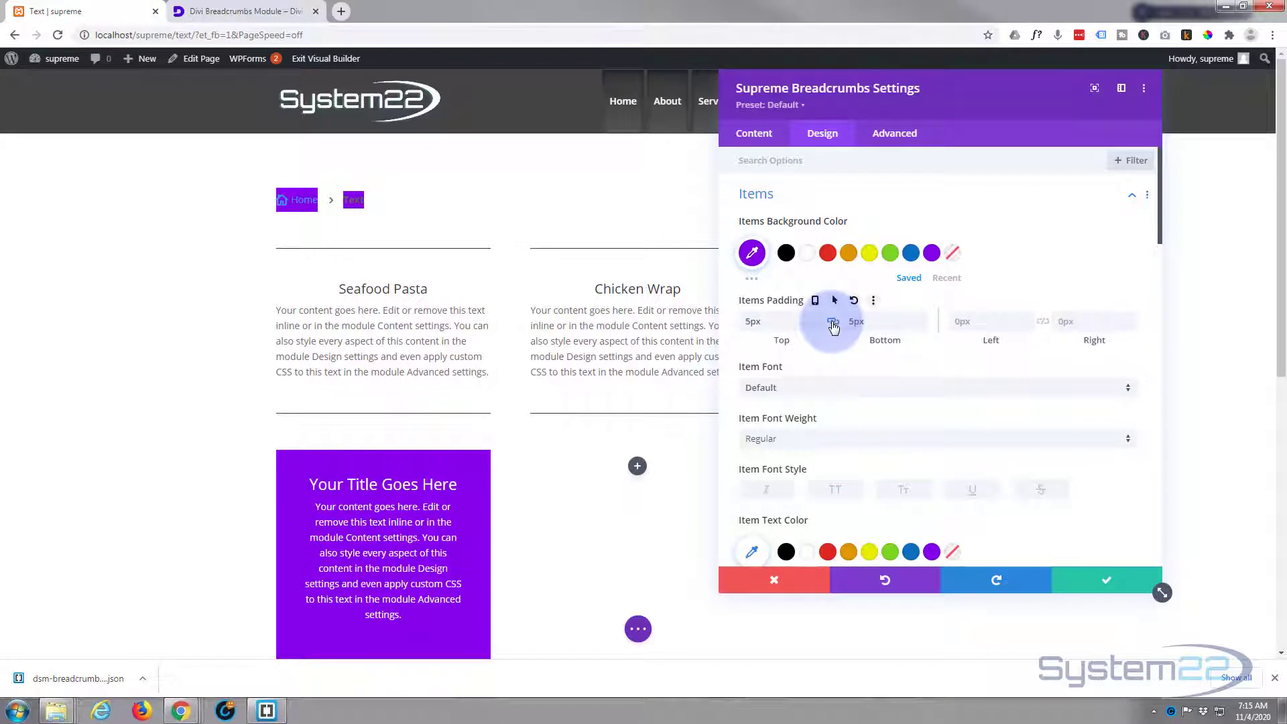
left_click(951, 320)
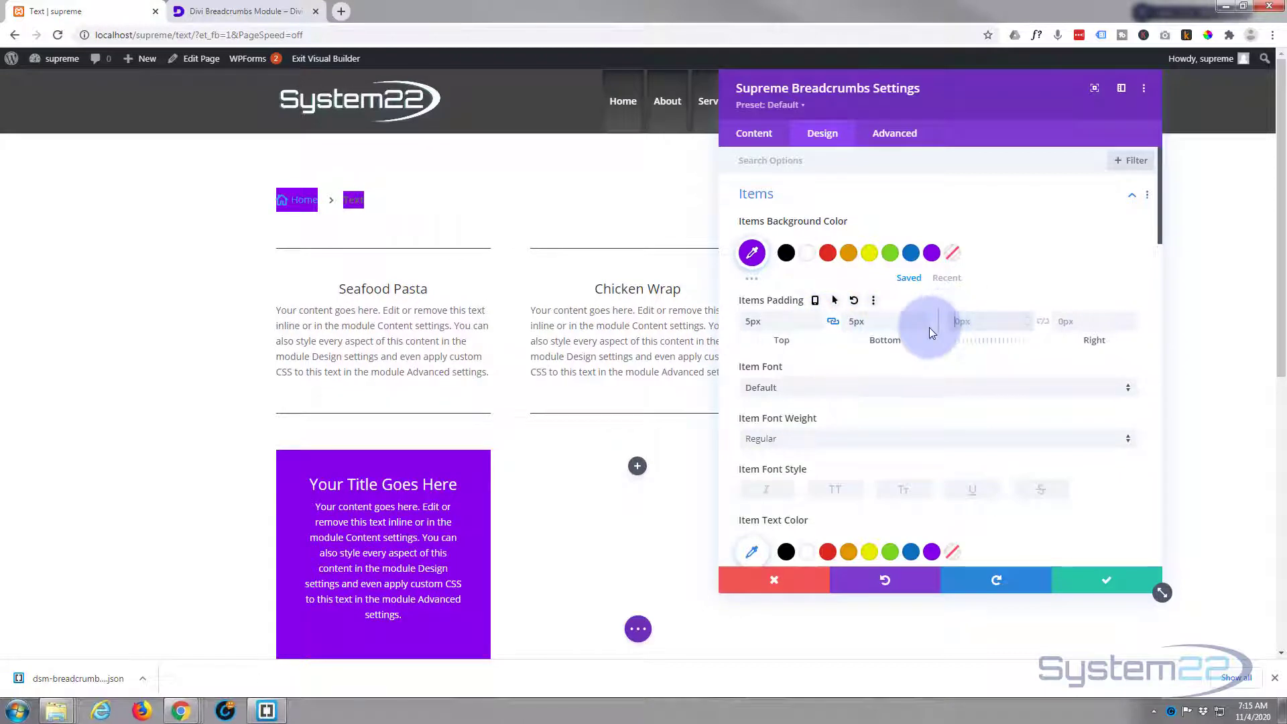
left_click_drag(929, 333, 1053, 321)
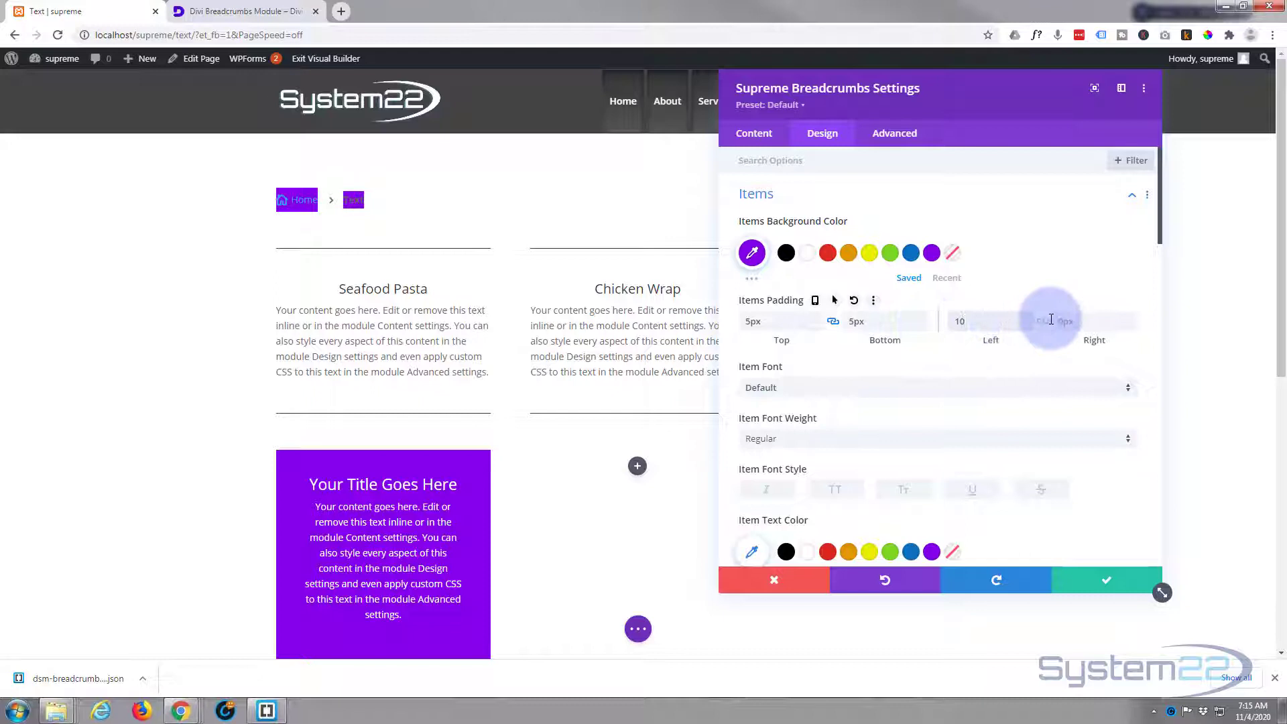
left_click(1042, 323)
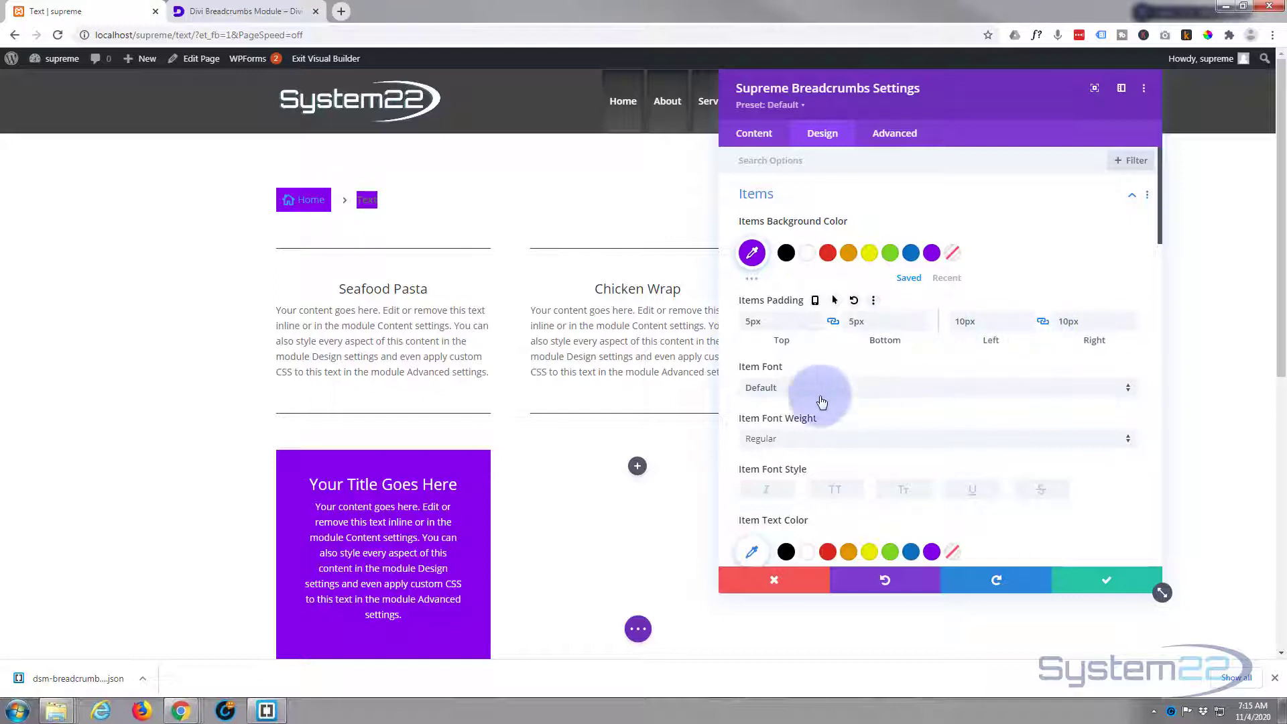
Set the breadcrumb item text colour to white (#ffffff)
scroll(870, 420, "down", 2)
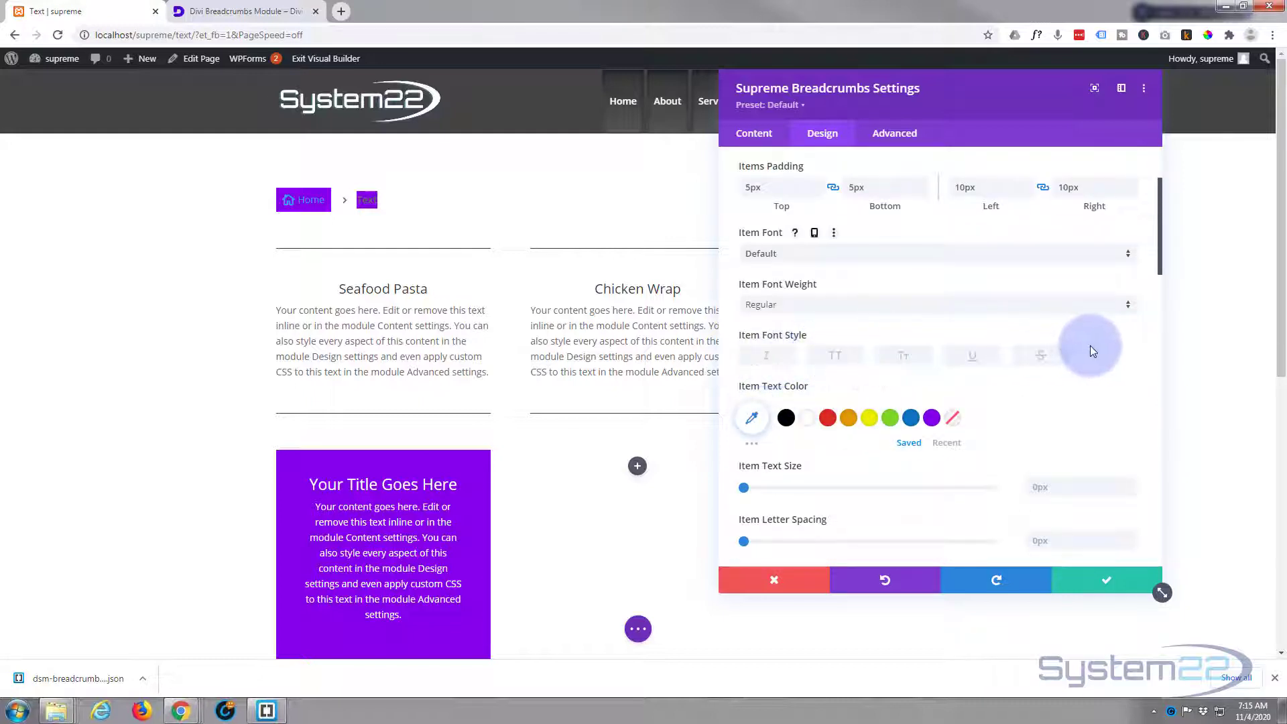
scroll(1089, 346, "down", 1)
left_click(807, 353)
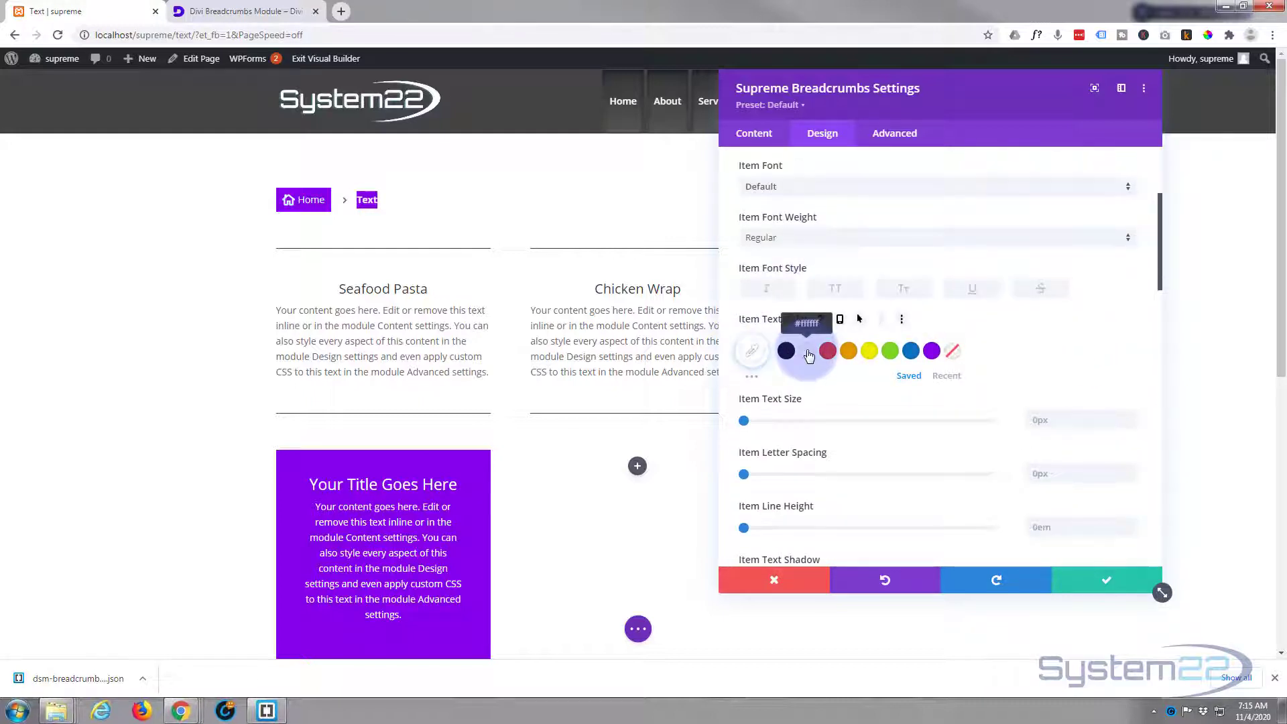
scroll(959, 366, "down", 2)
scroll(960, 366, "down", 1)
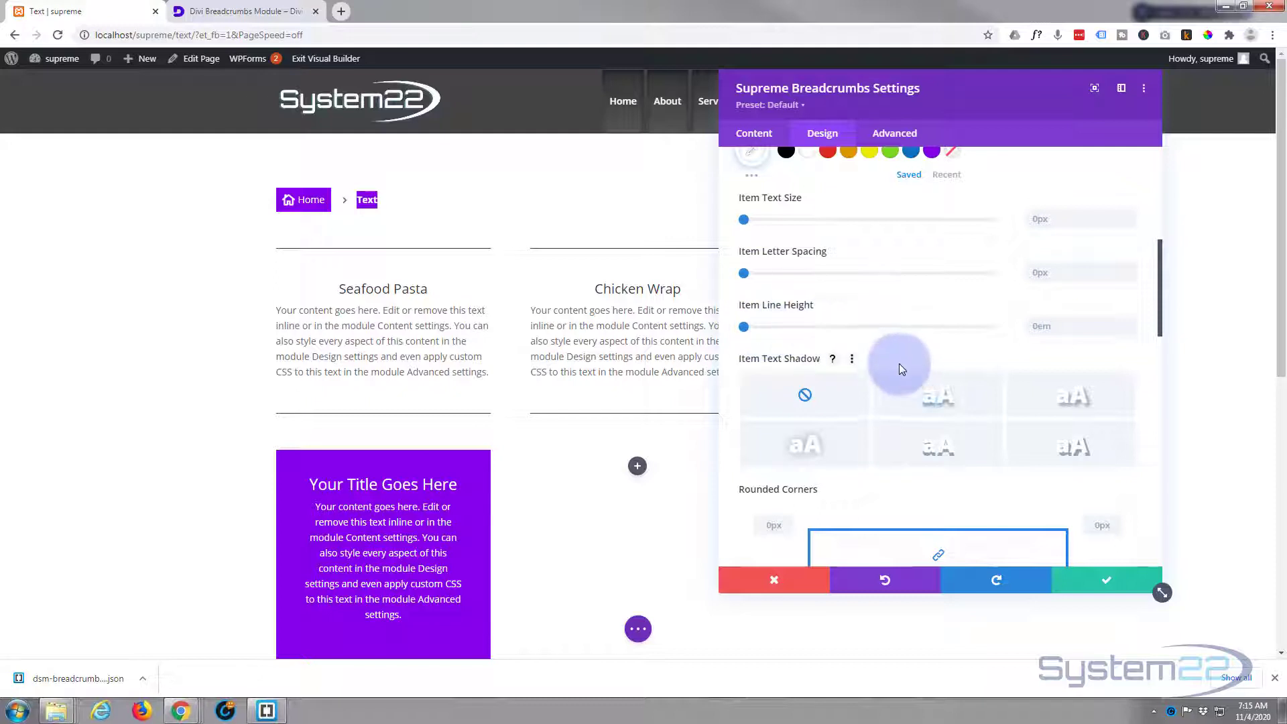
Set the breadcrumb items' Rounded Corners to 5px
scroll(899, 363, "down", 2)
left_click(774, 390)
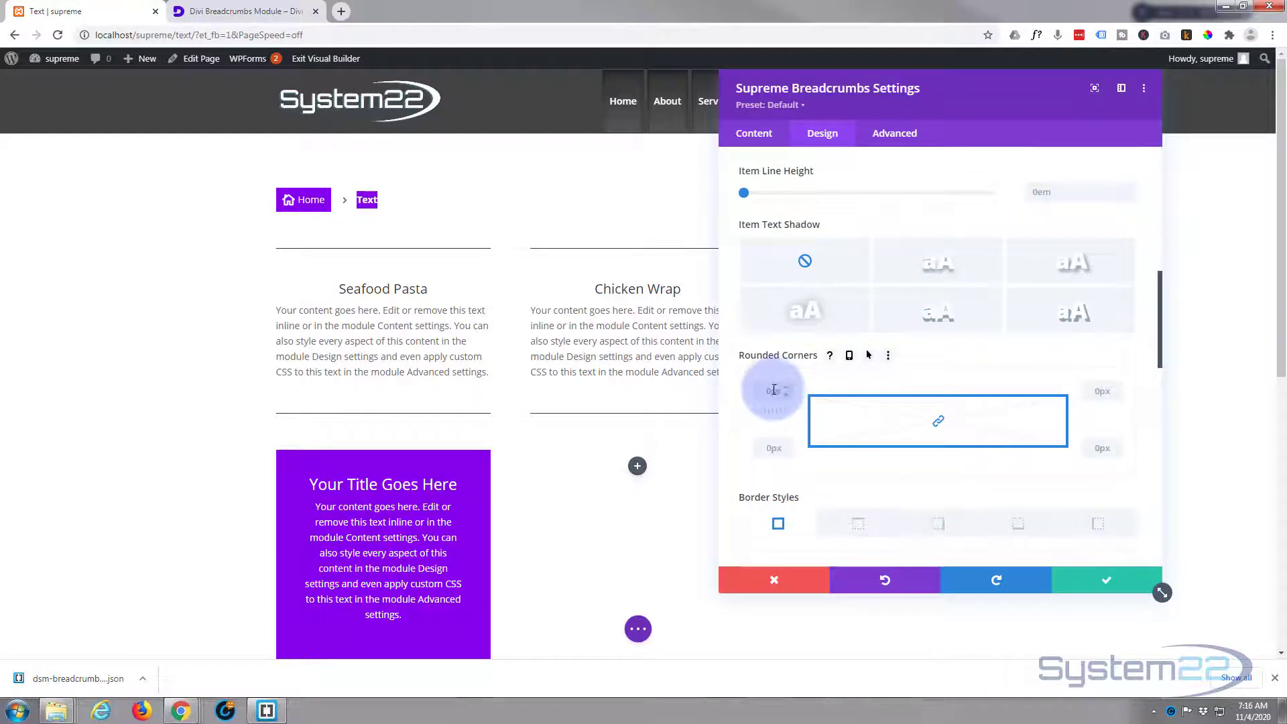
left_click_drag(774, 390, 761, 386)
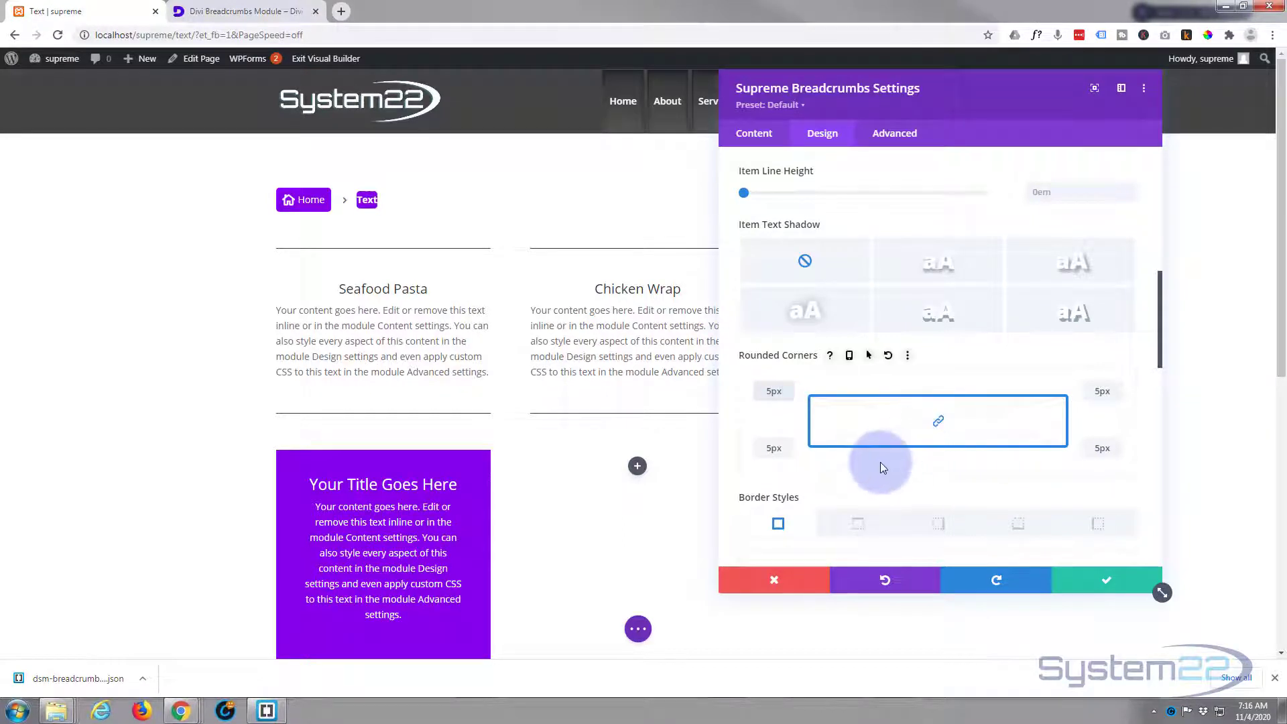
Give the items an outer box shadow preset (12px vertical, 18px blur, -6px spread)
scroll(879, 462, "down", 2)
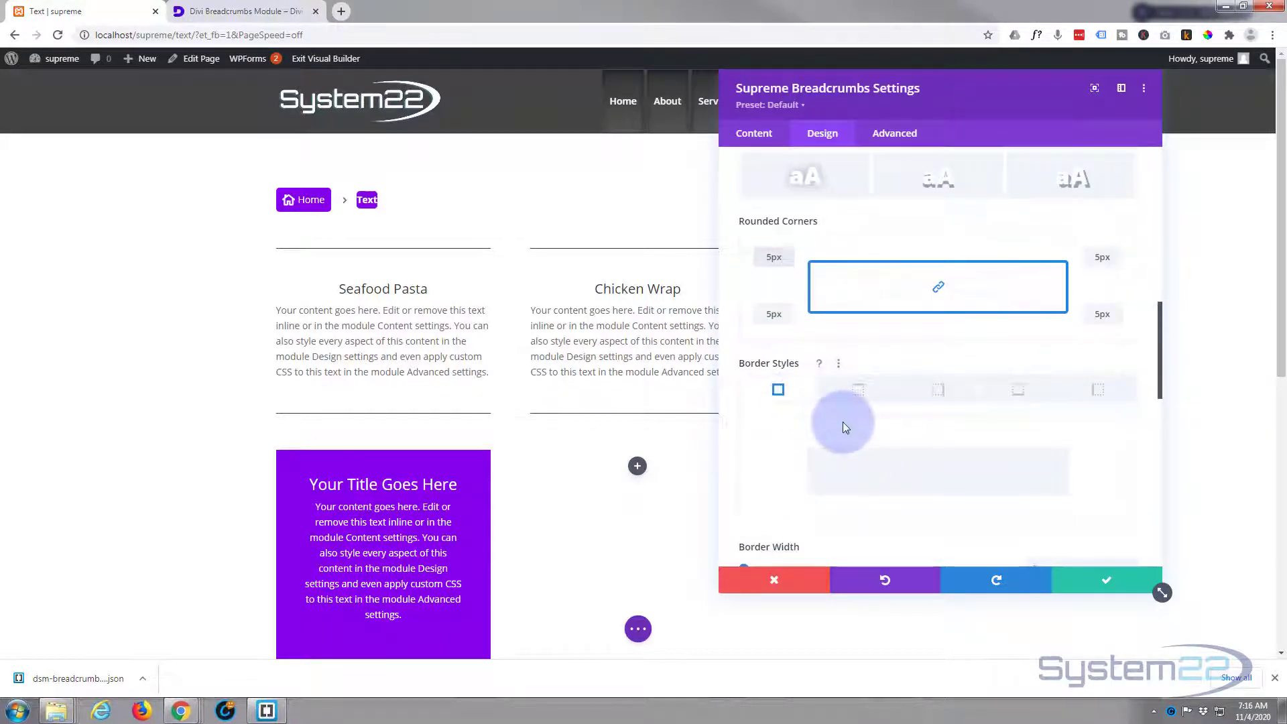
scroll(843, 421, "down", 4)
scroll(842, 421, "down", 2)
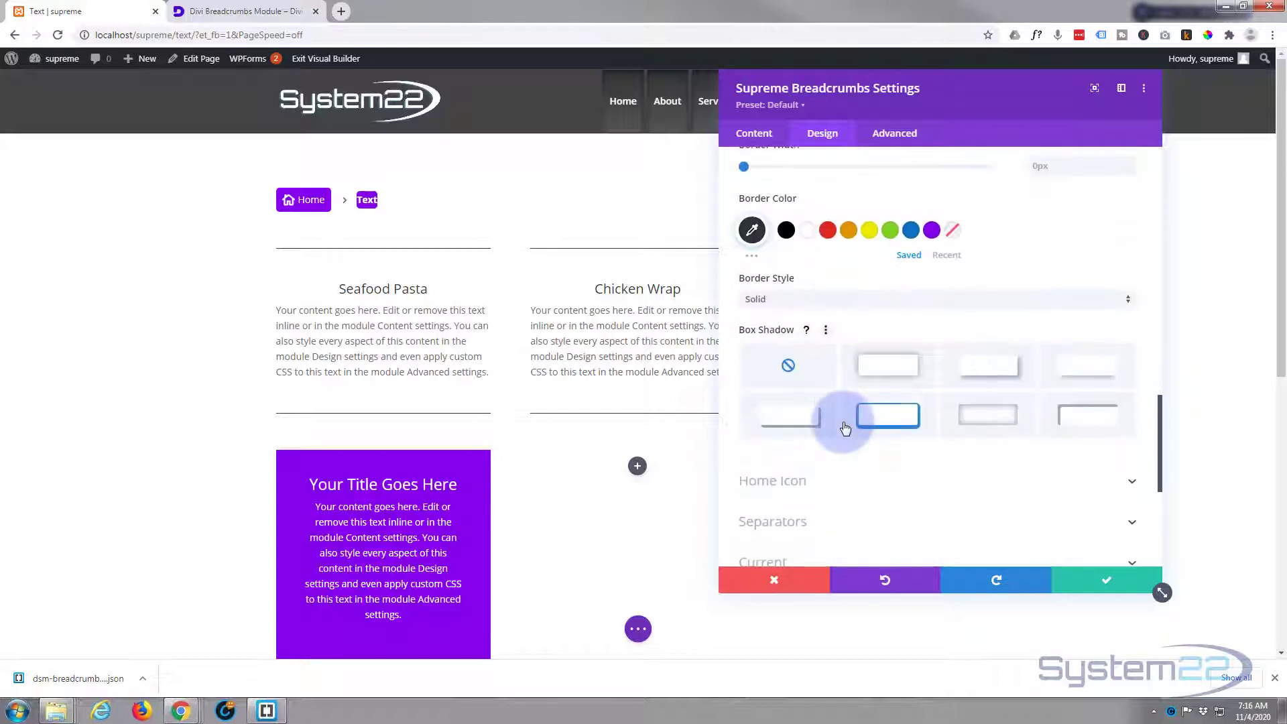
left_click(1103, 371)
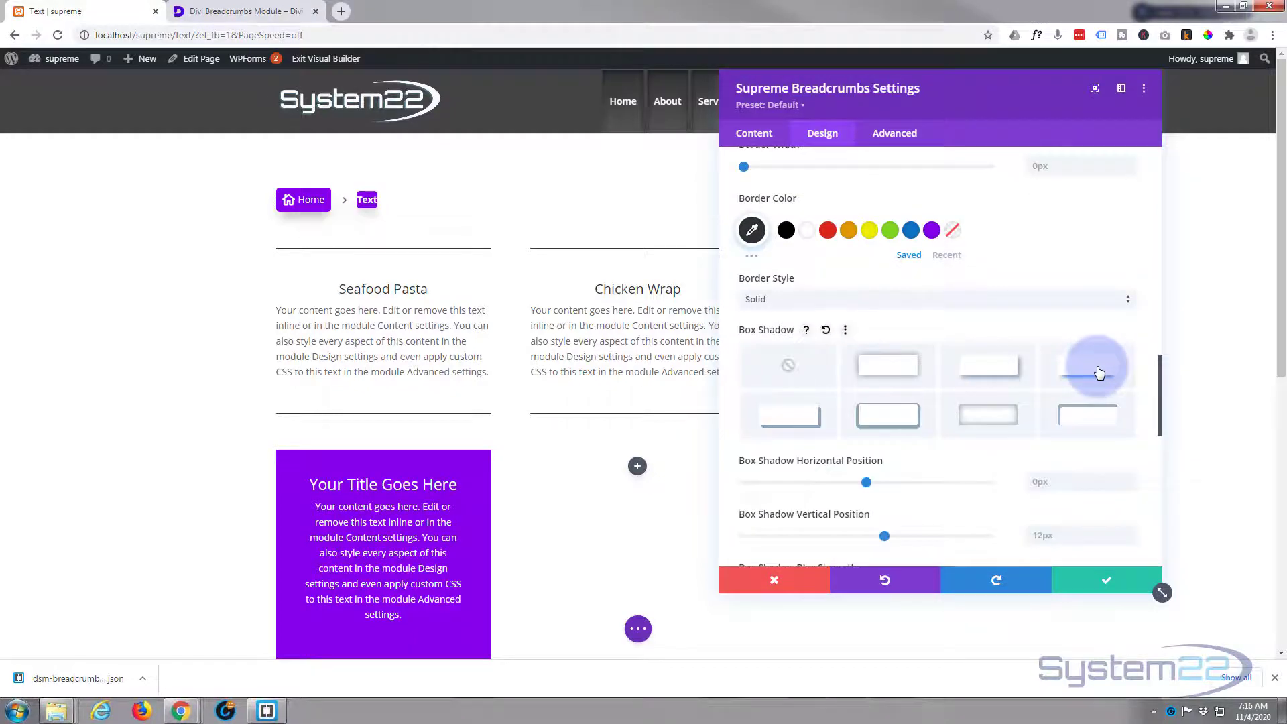
left_click(979, 370)
scroll(978, 371, "down", 5)
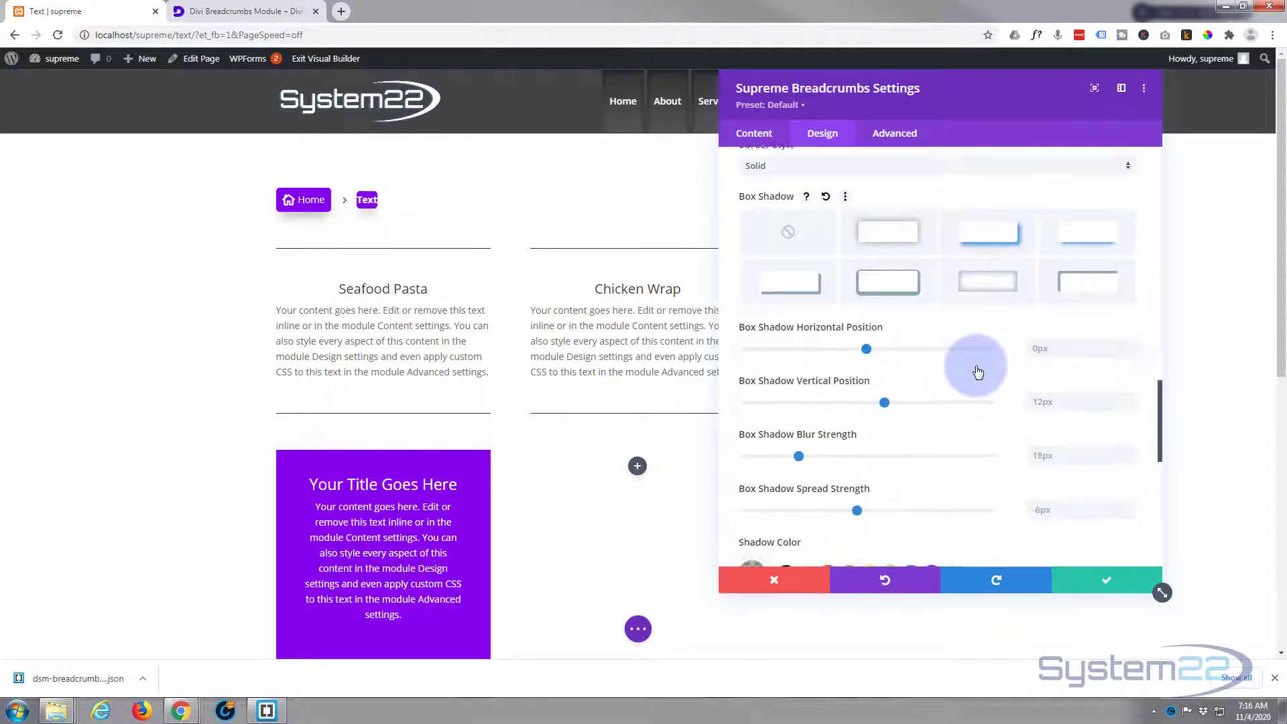
scroll(976, 365, "down", 2)
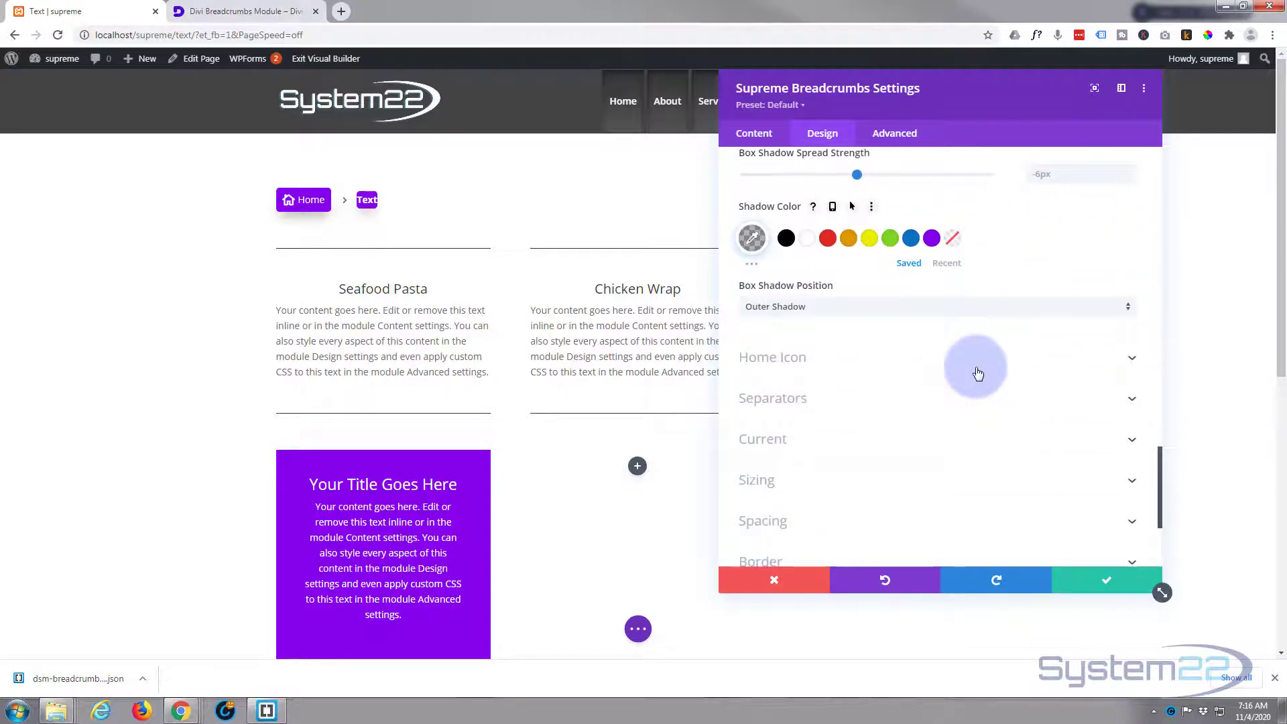
Colour the home icon white, after briefly trying yellow
left_click(931, 357)
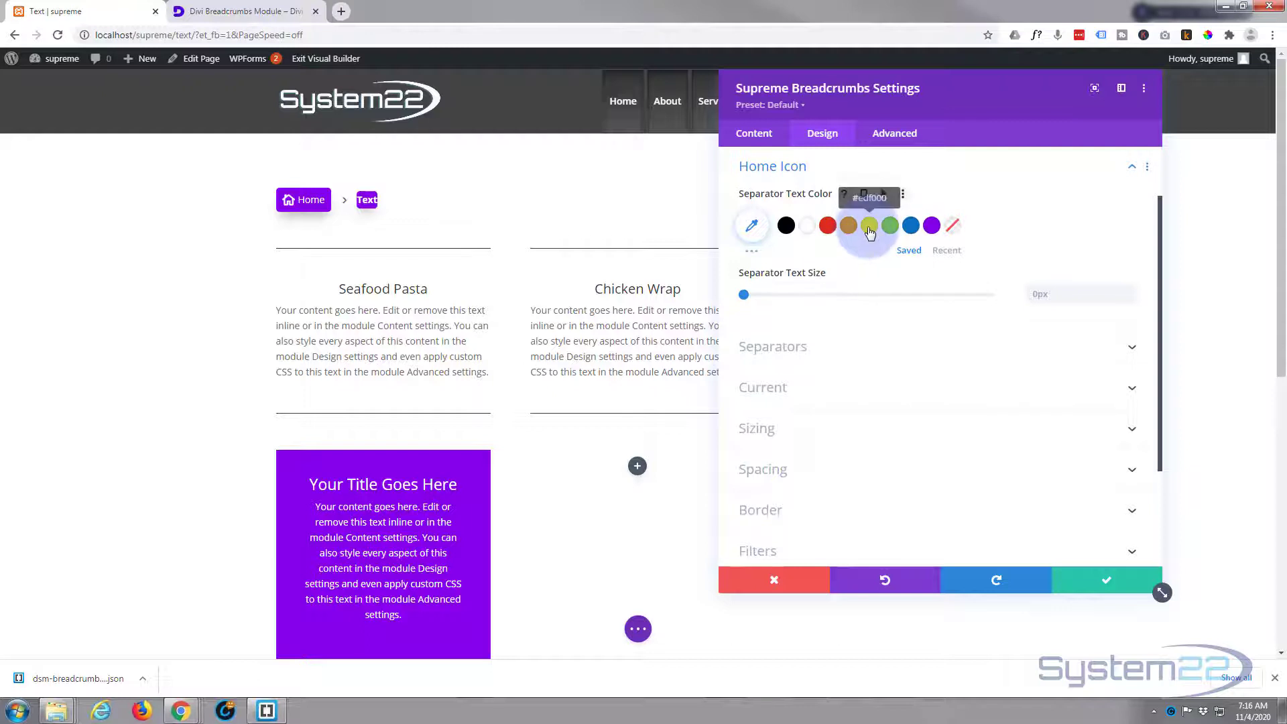
left_click(870, 225)
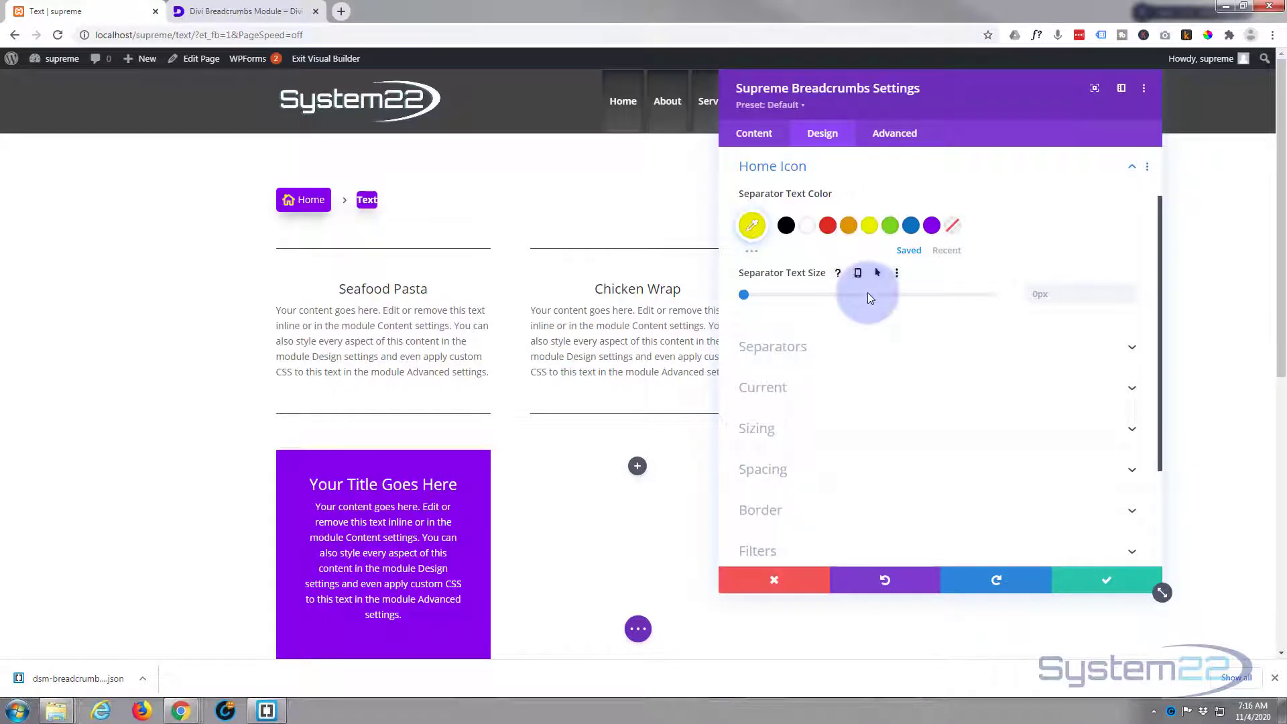
left_click(807, 228)
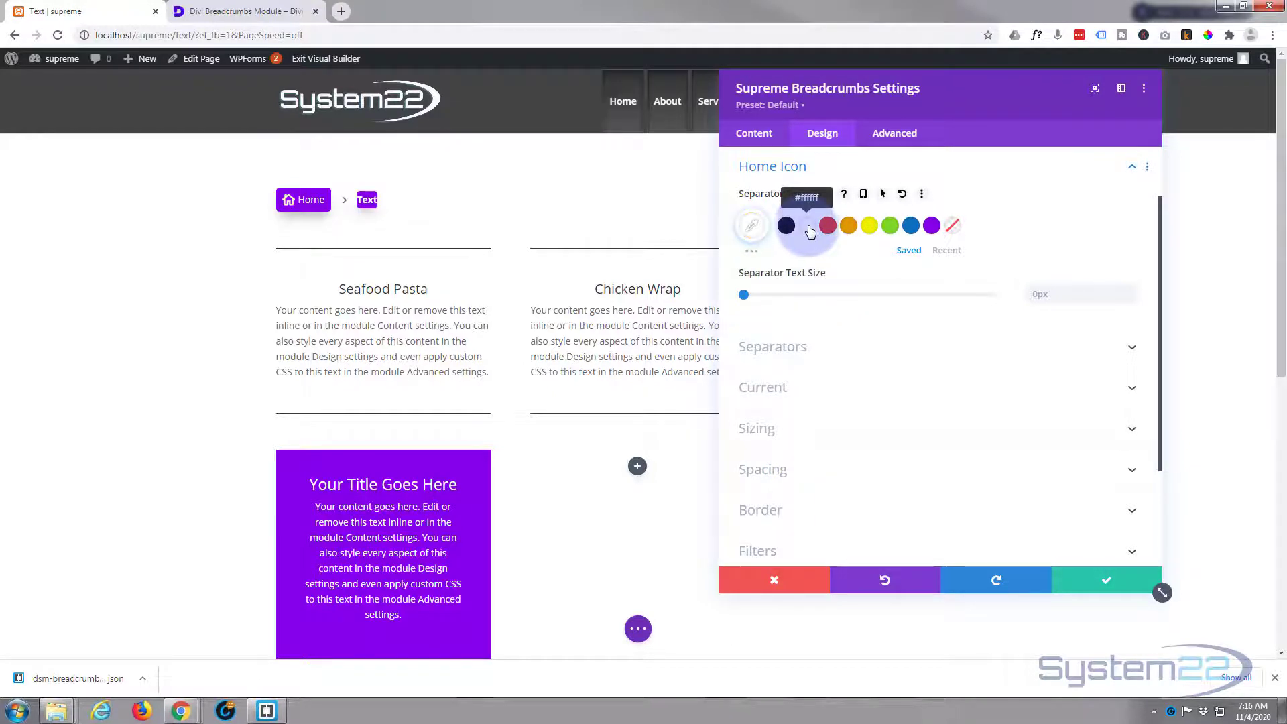
Expand the Separators settings and scroll down to the Current group options
left_click(851, 346)
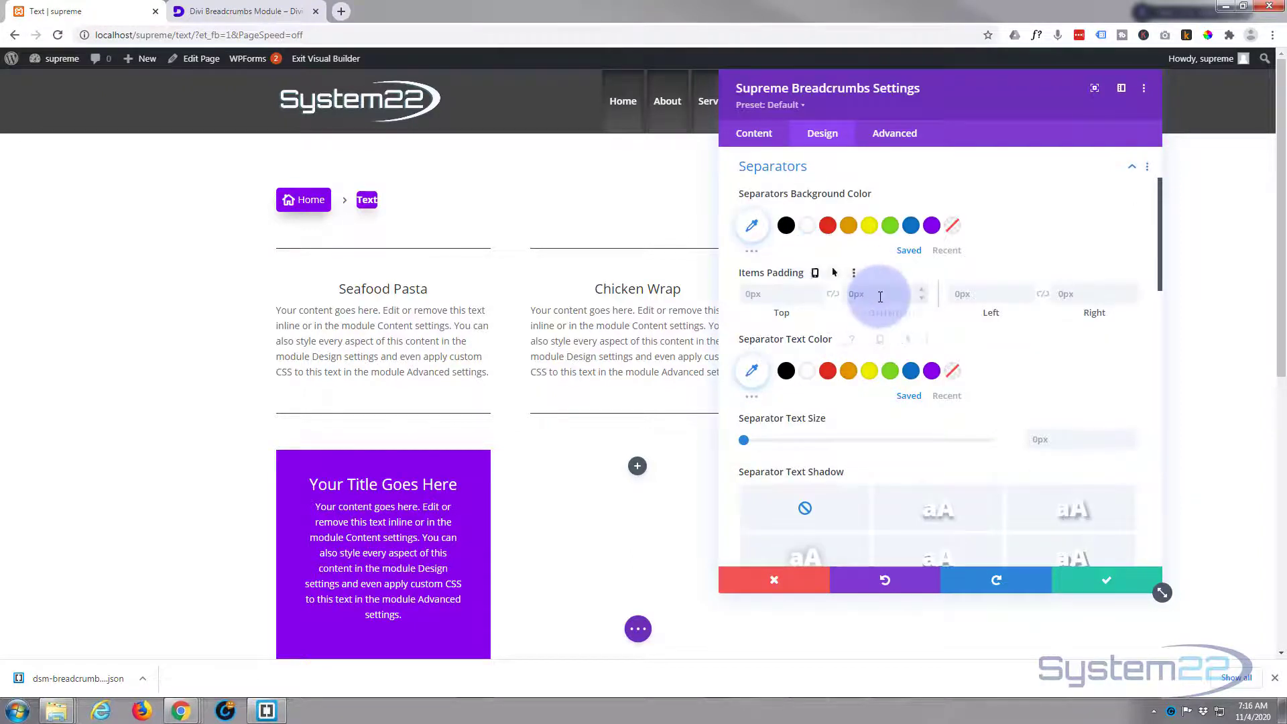
scroll(879, 296, "down", 2)
scroll(879, 297, "down", 10)
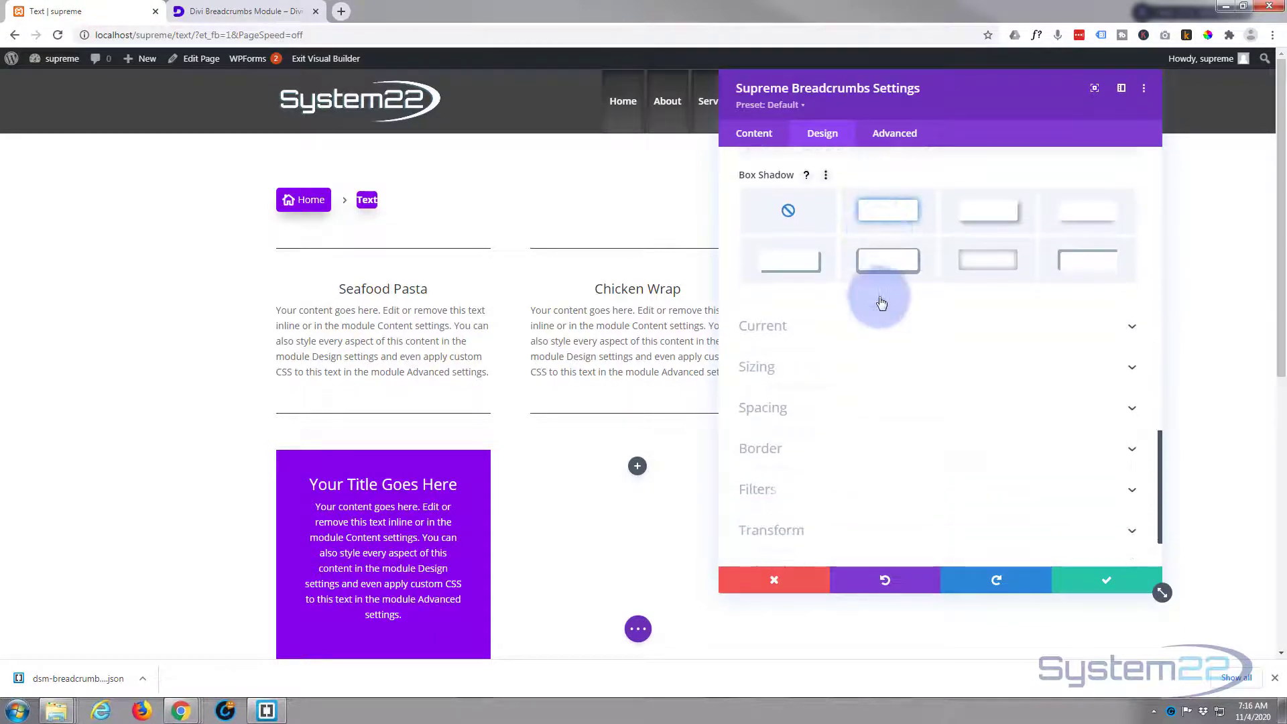
scroll(879, 297, "down", 1)
Give the current item 5px top/bottom and 10px left/right padding
left_click(928, 333)
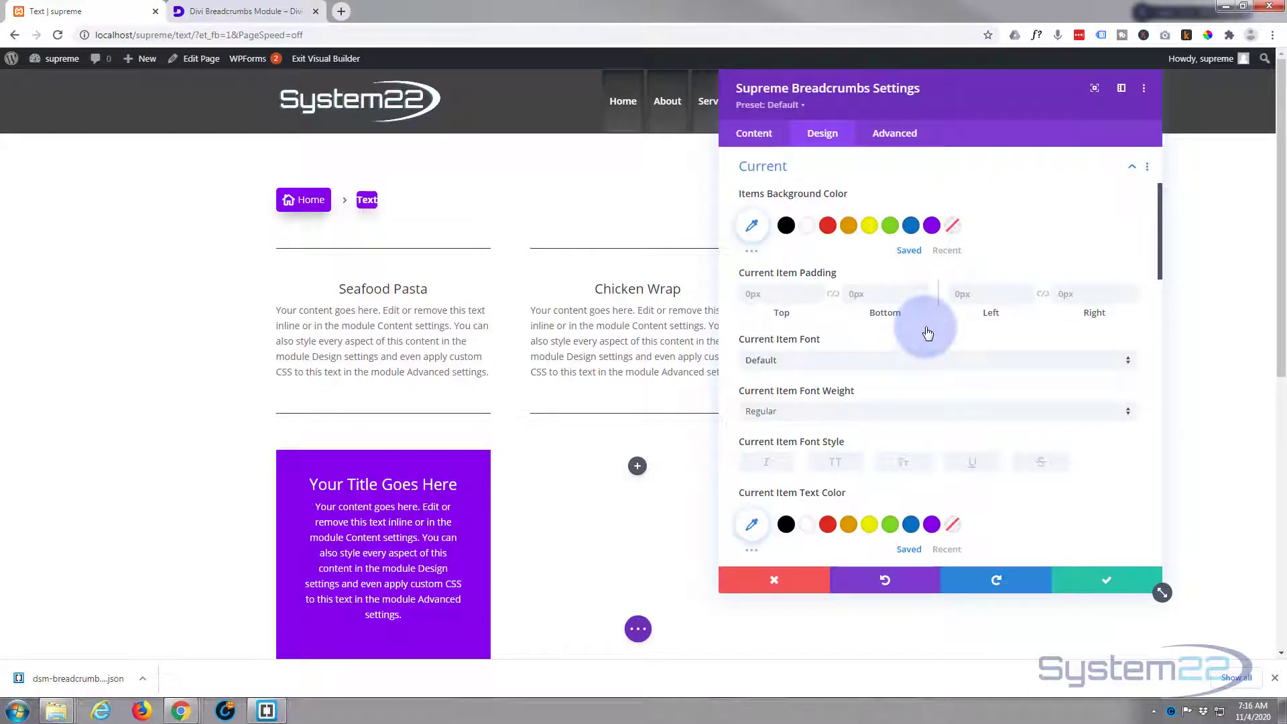
left_click(747, 293)
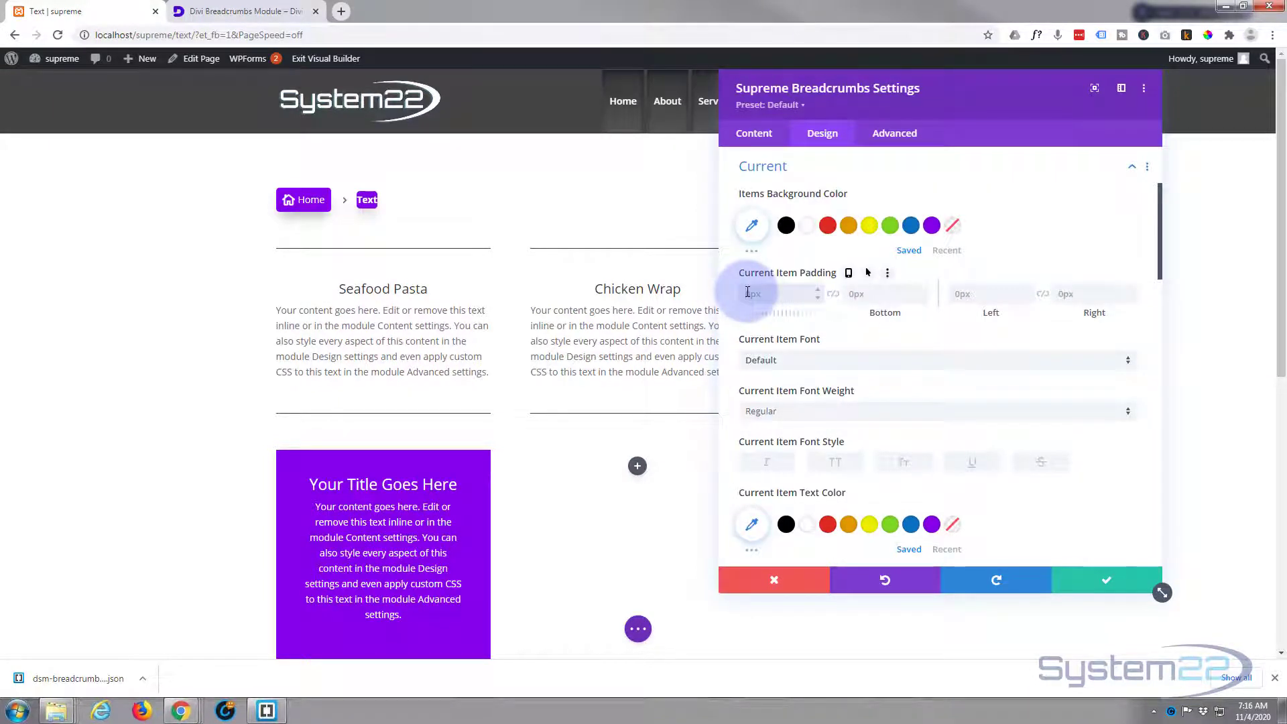
type("5px")
left_click(833, 295)
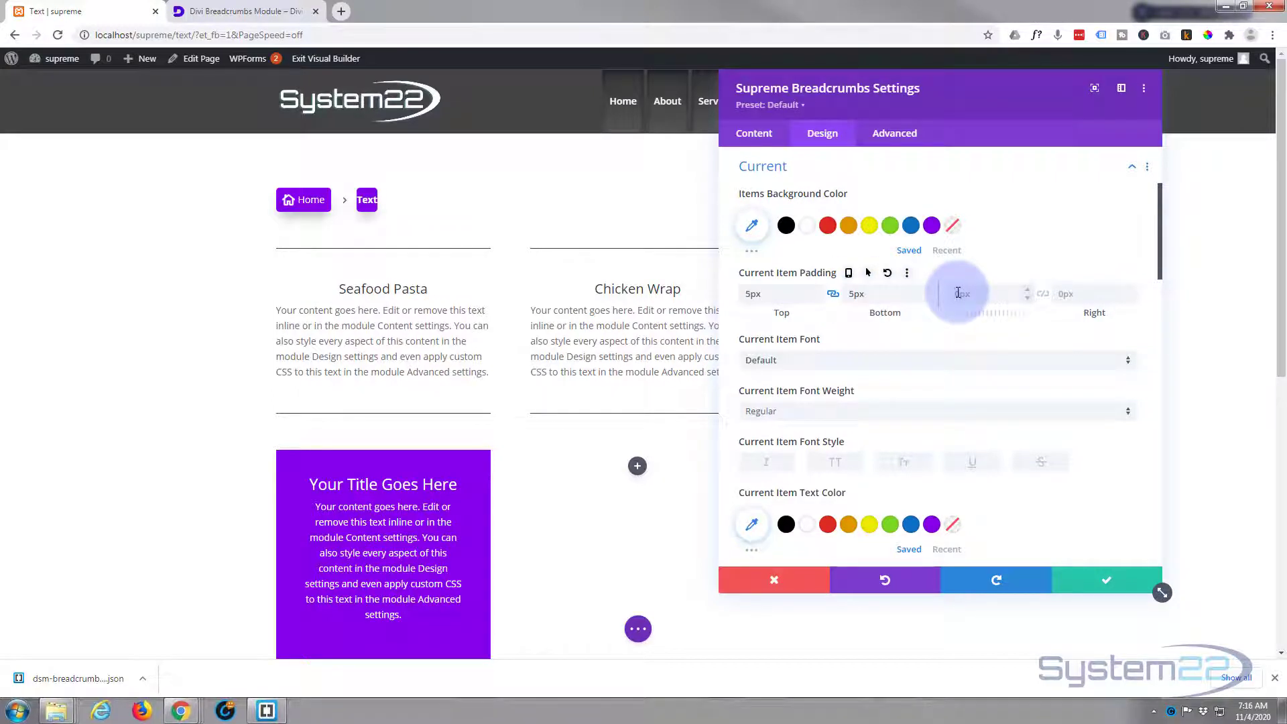
left_click(957, 293)
type("10px")
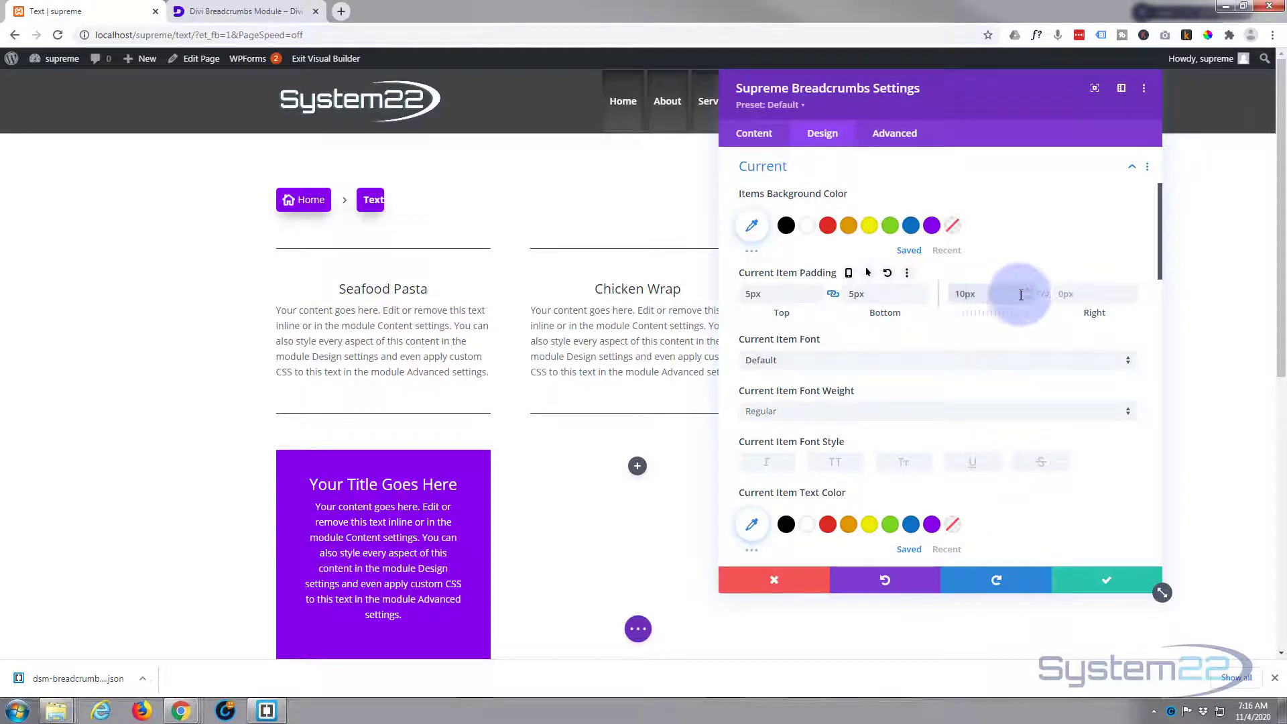
left_click(1042, 294)
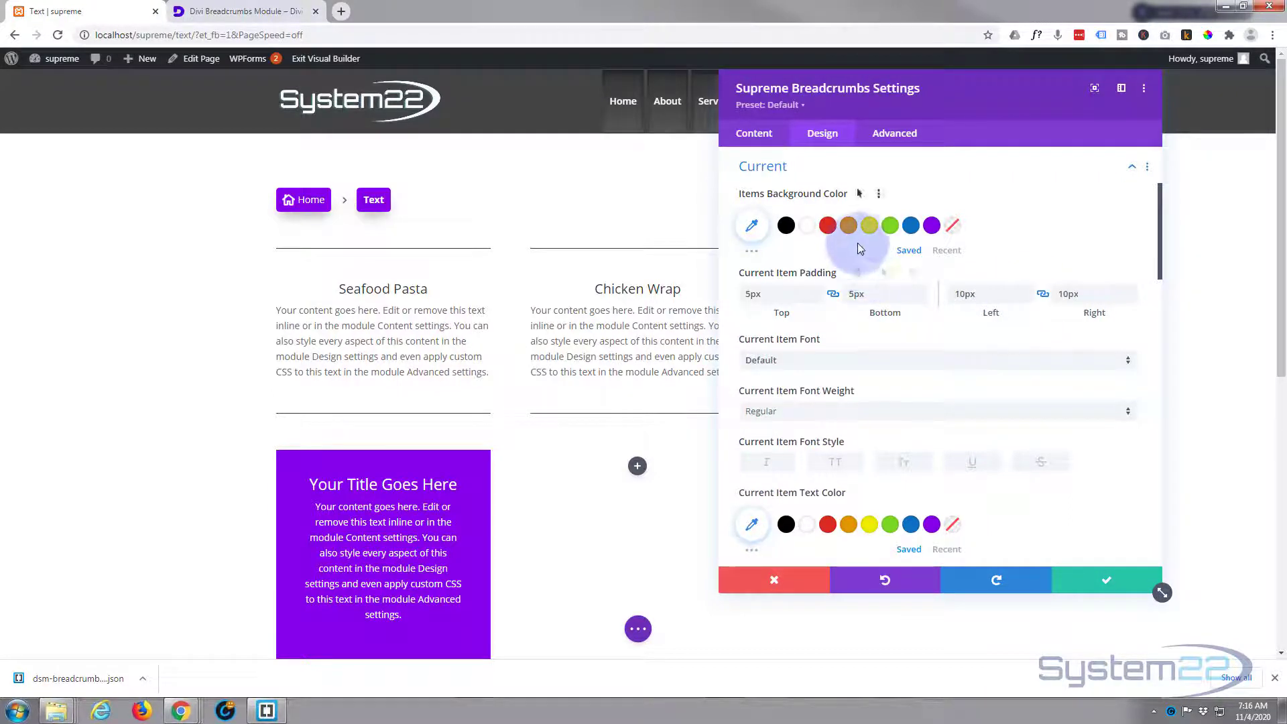
Set the current item's background colour to blue (#0c71c3)
left_click(911, 227)
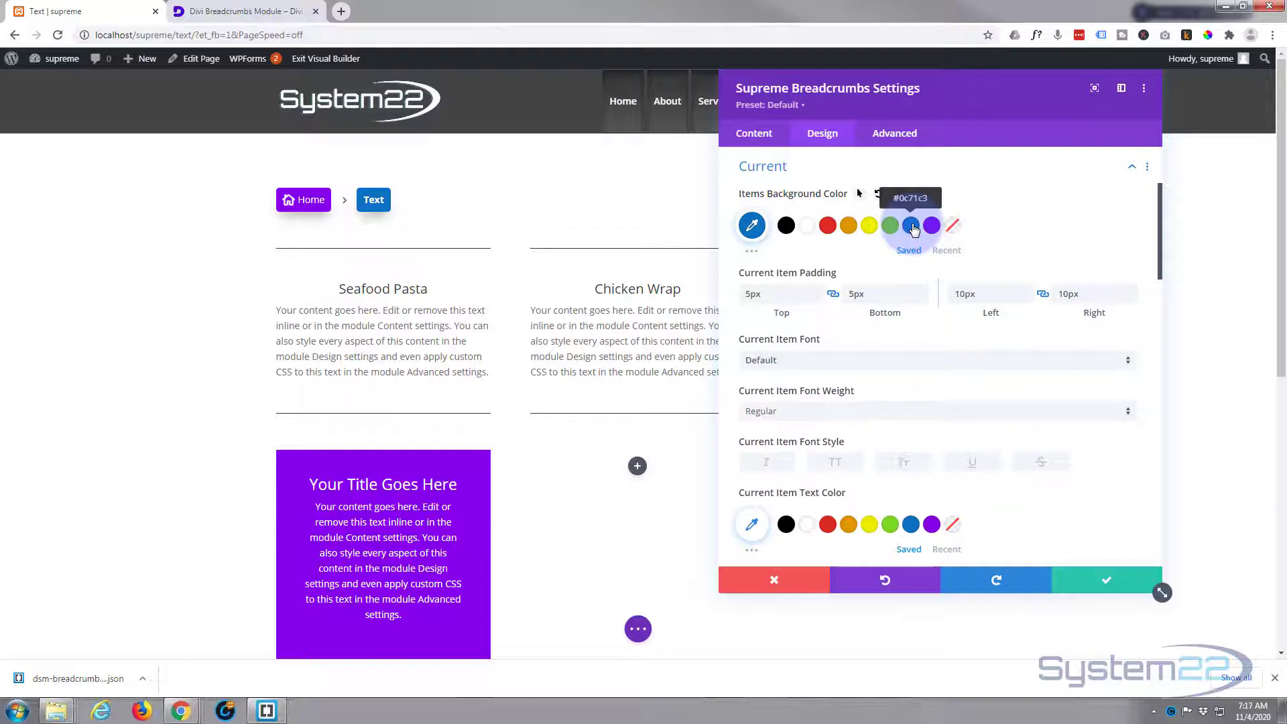
scroll(902, 305, "down", 4)
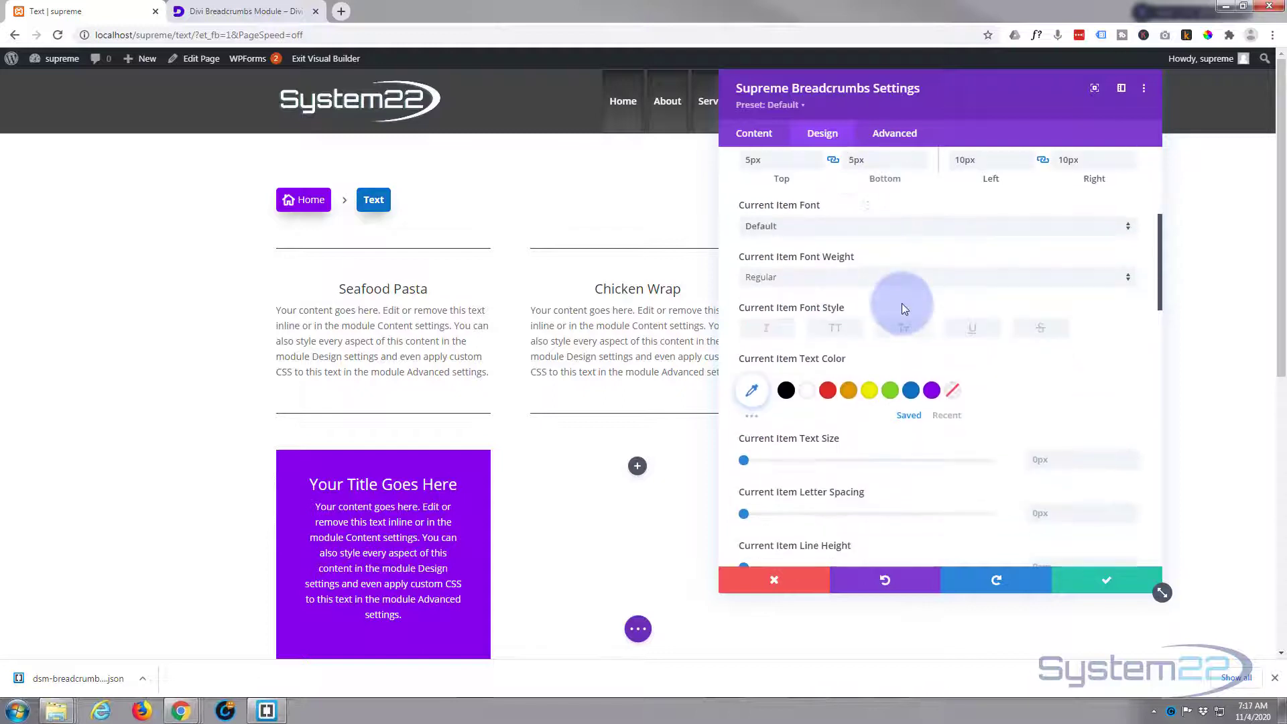
scroll(902, 307, "down", 5)
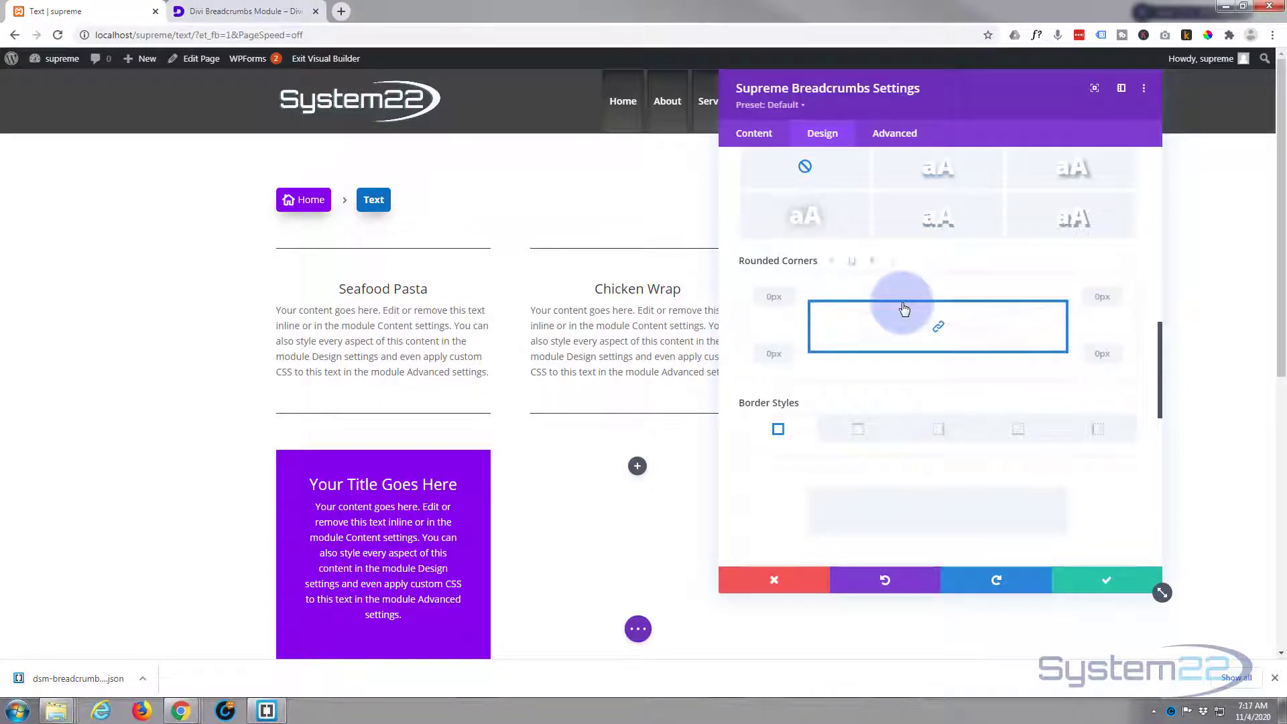